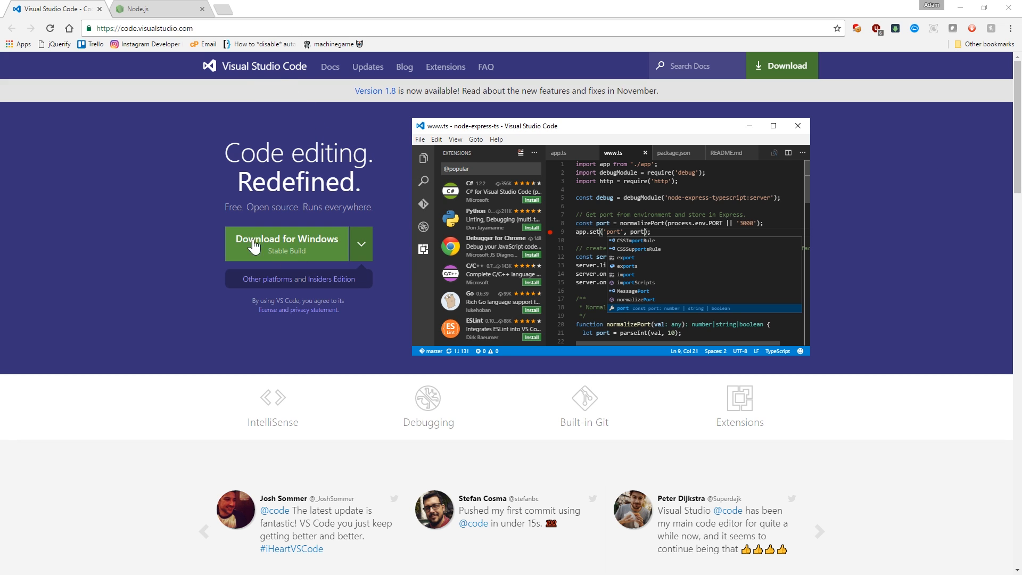
Close the Visual Studio Code download tab so only the Node.js site stays open in Chrome.
click(99, 10)
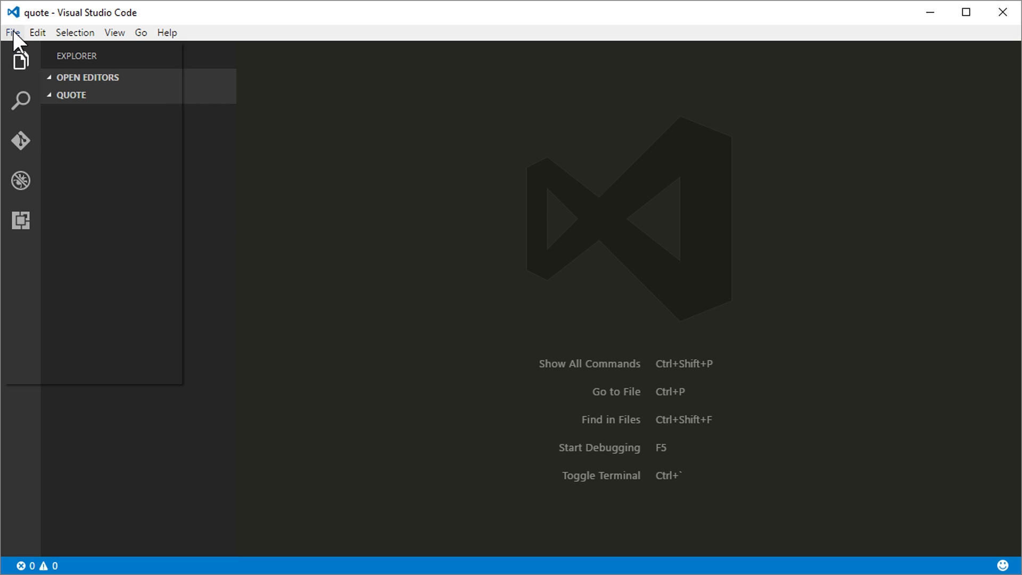
Open the empty quote folder from D:\lang as the VS Code workspace via File > Open Folder.
click(14, 31)
click(65, 120)
click(232, 235)
key(q)
key(Return)
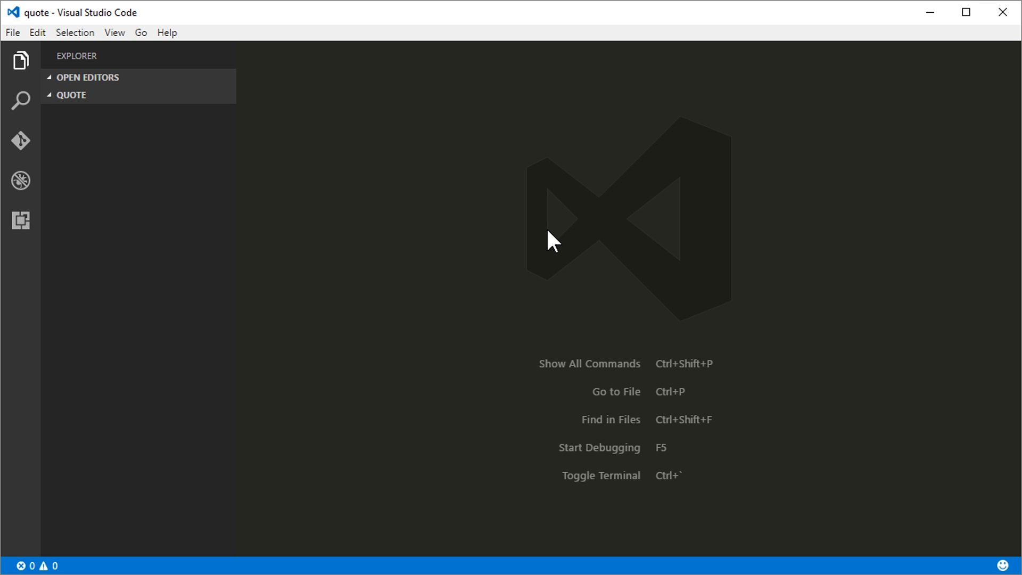
Show the integrated terminal at D:\lang\quote and enlarge its panel.
key(ctrl+grave)
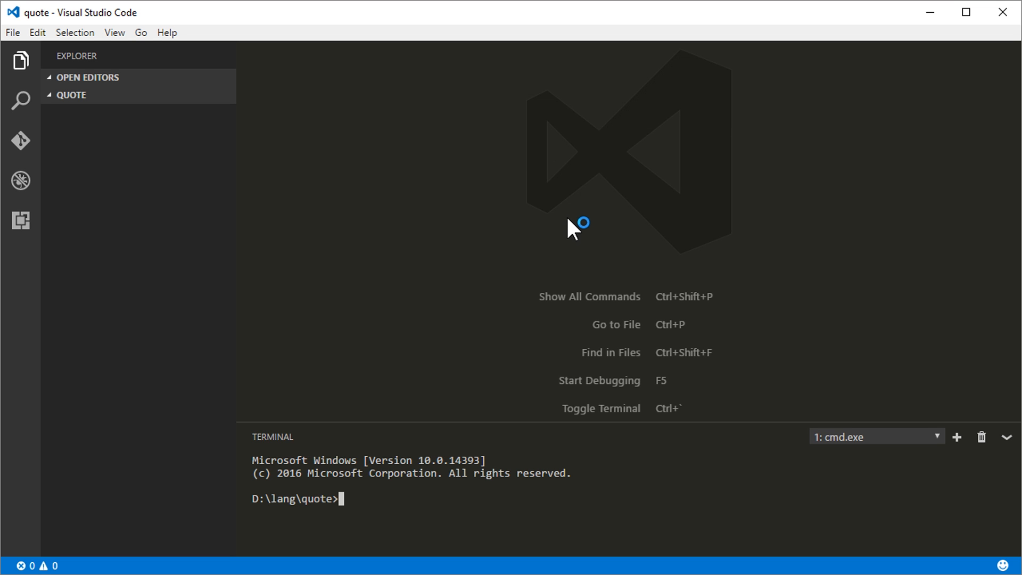
click(115, 32)
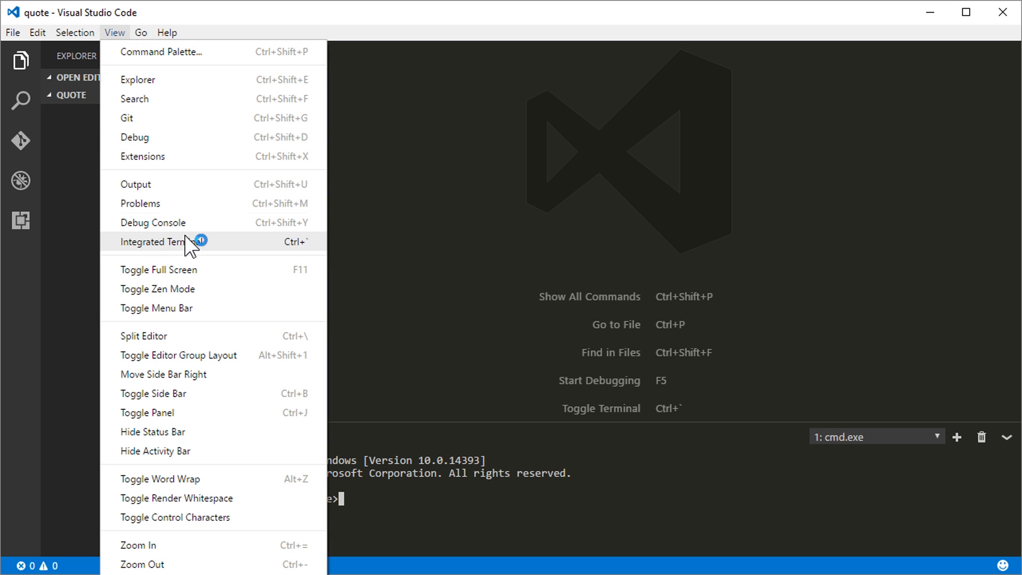
click(525, 243)
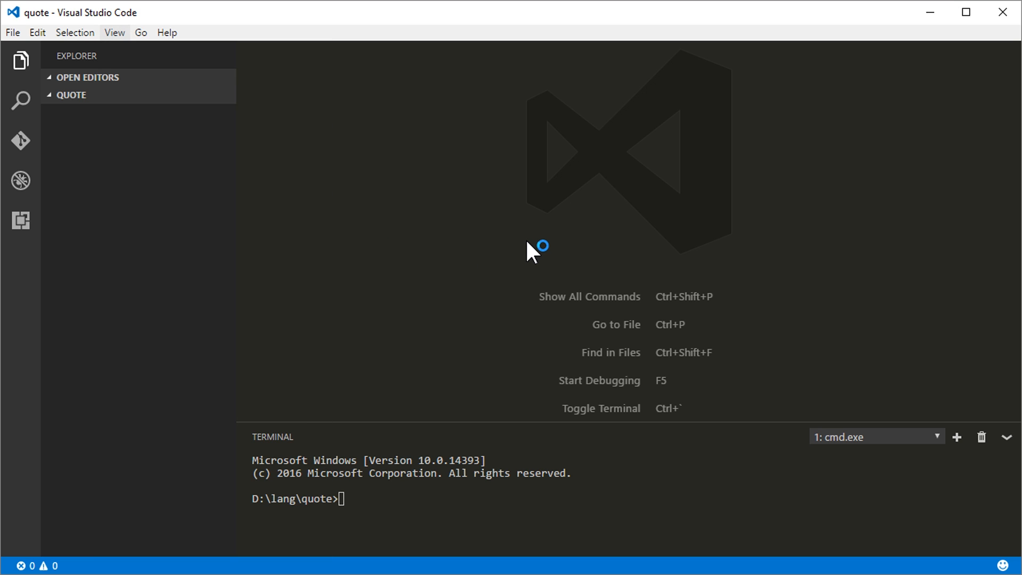
click(374, 510)
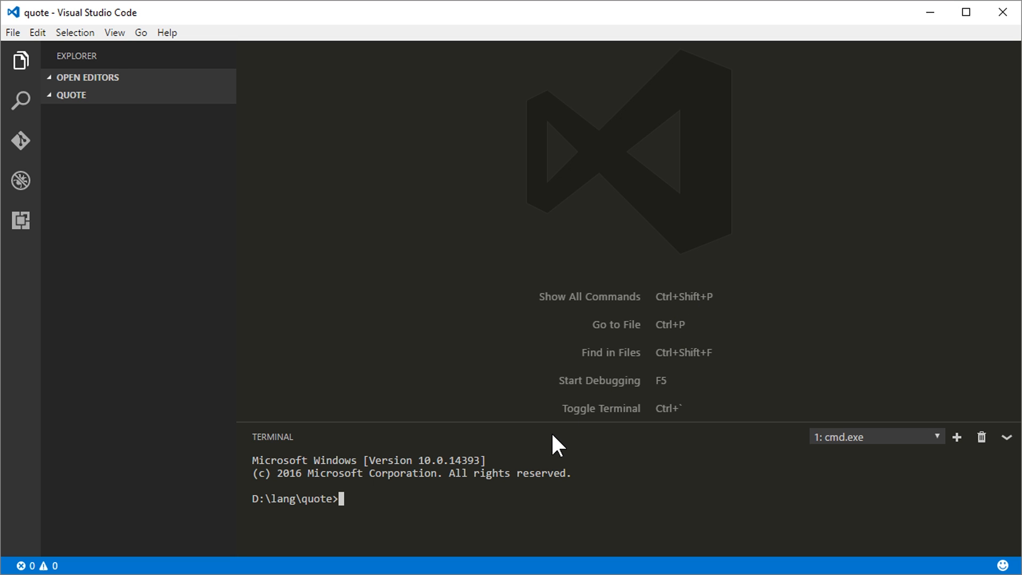
drag(557, 423, 556, 372)
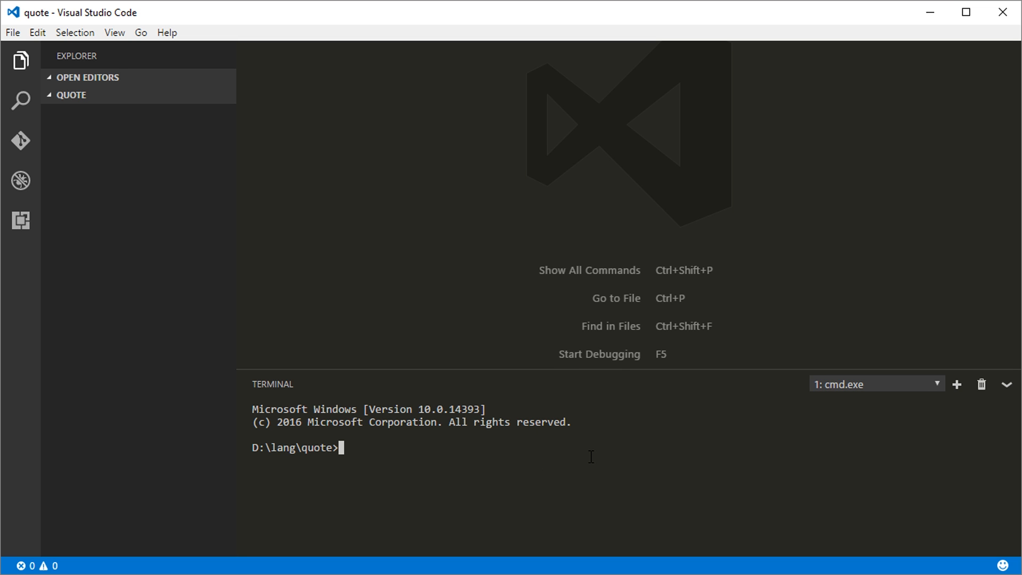
text(npm init)
Run npm init accepting all default package details, creating package.json.
key(Return)
key(Return)
key(Return)
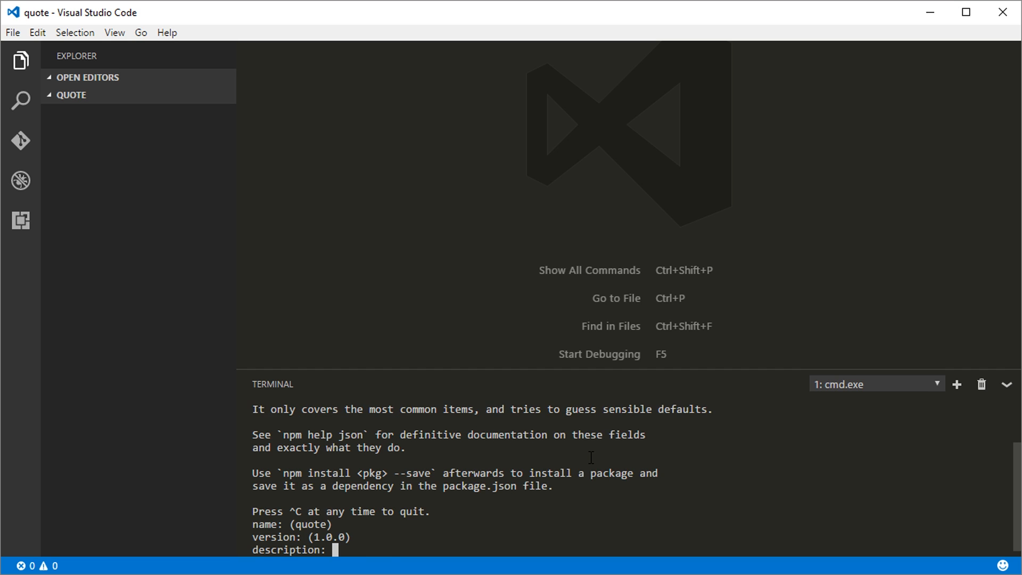
key(Return)
key(Return)
key(Return)
key(Return)
key(Return)
key(Return)
key(Return)
text(yes)
key(Return)
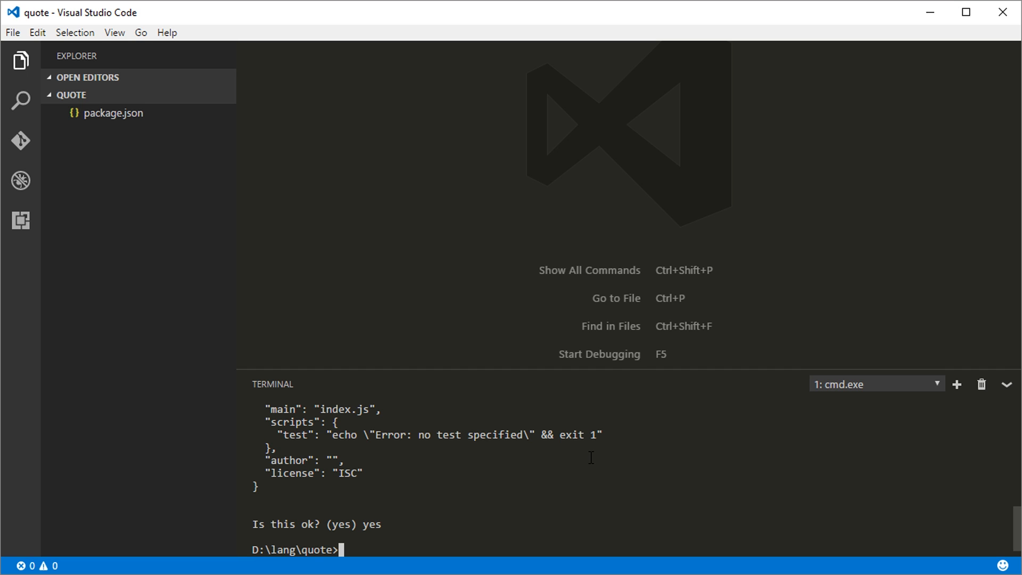
Check package.json's main entry is index.js, then create and save a new index.js file.
click(112, 113)
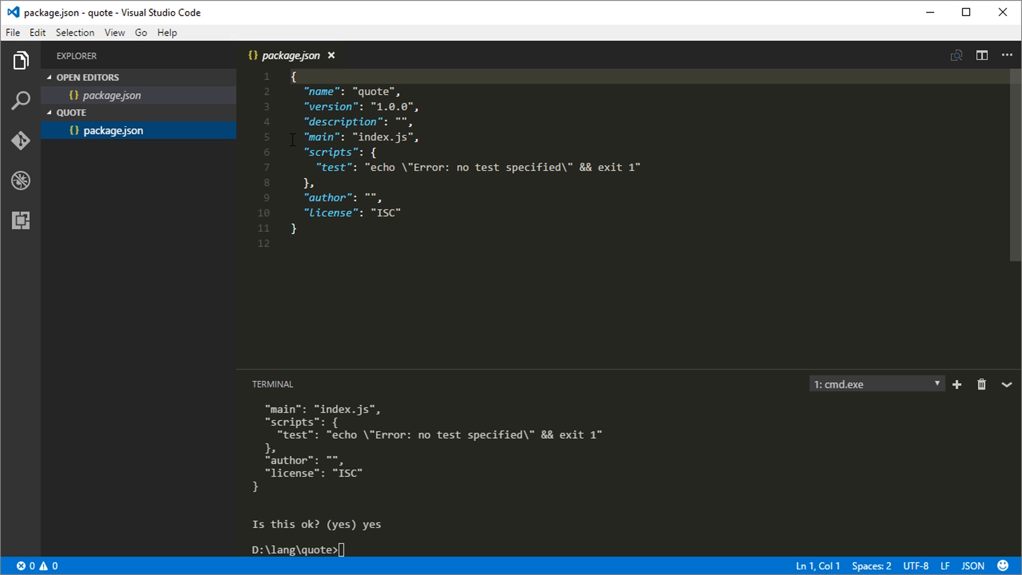
drag(291, 137, 462, 134)
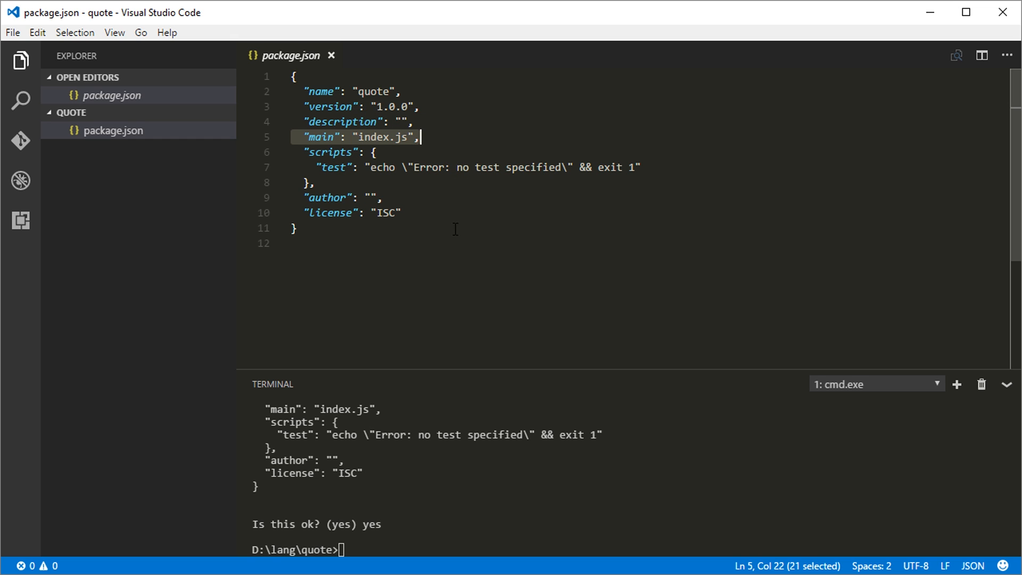
drag(410, 137, 360, 138)
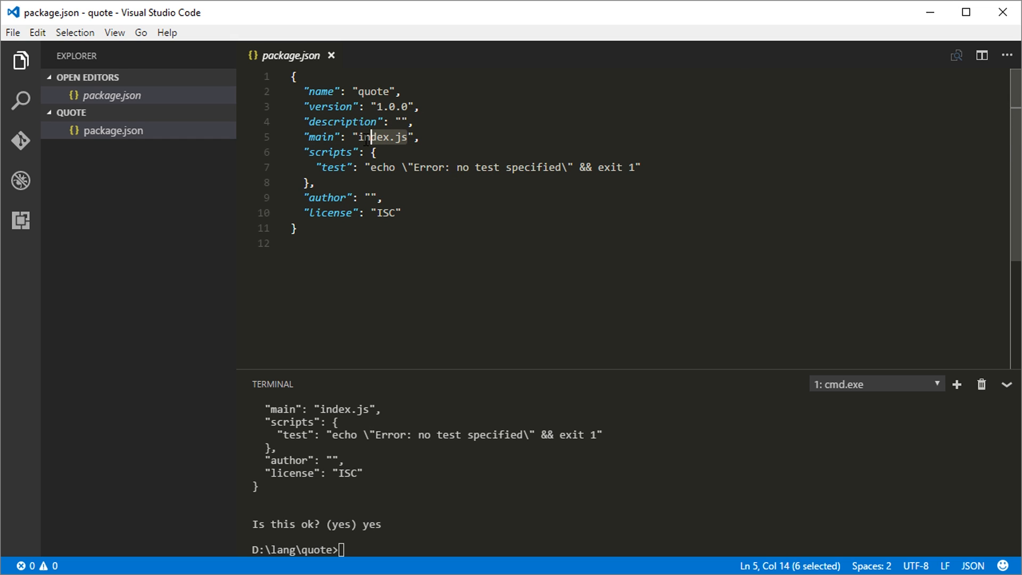
key(ctrl+n)
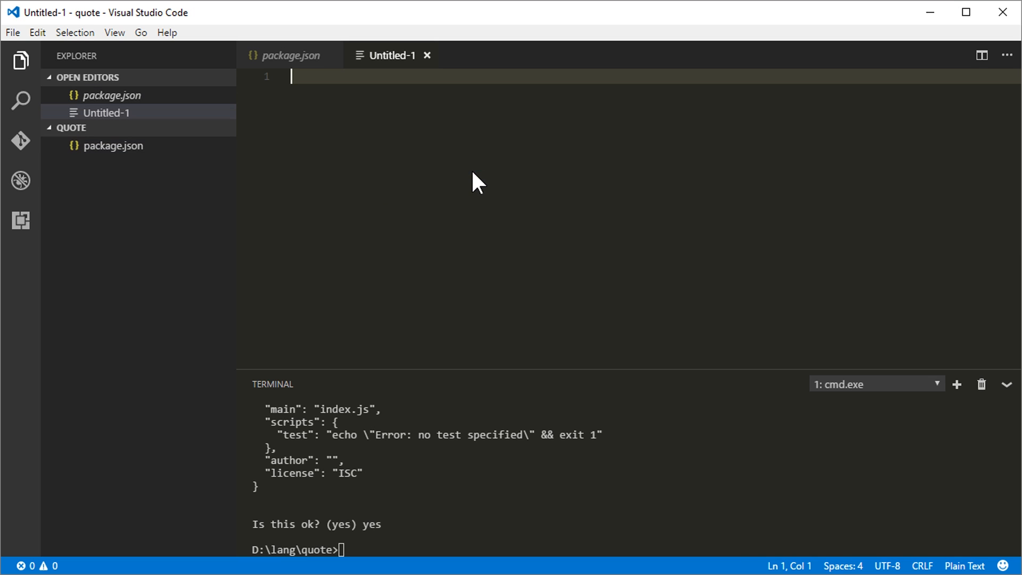
key(ctrl+s)
text(index.js)
key(Return)
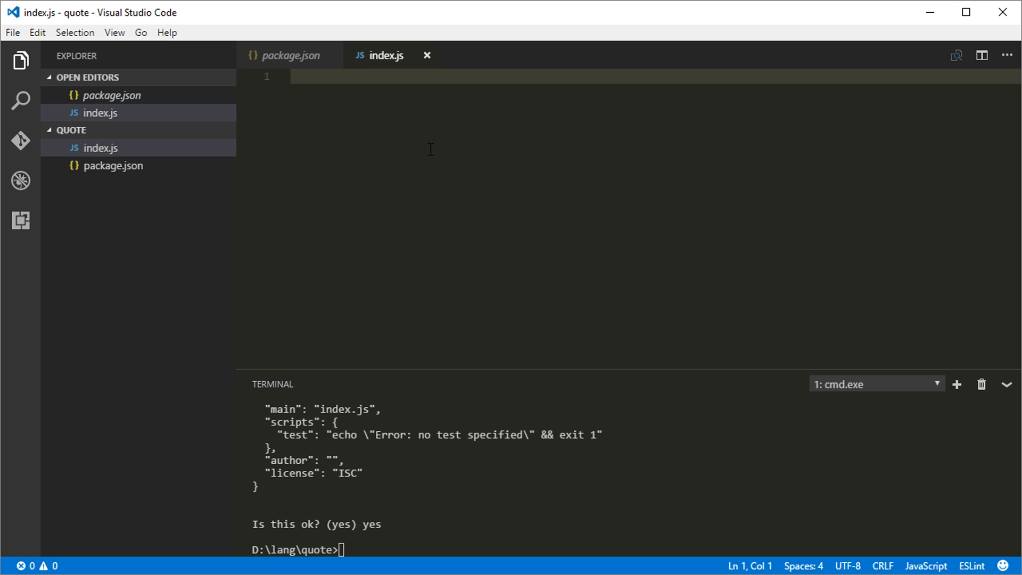
text(co)
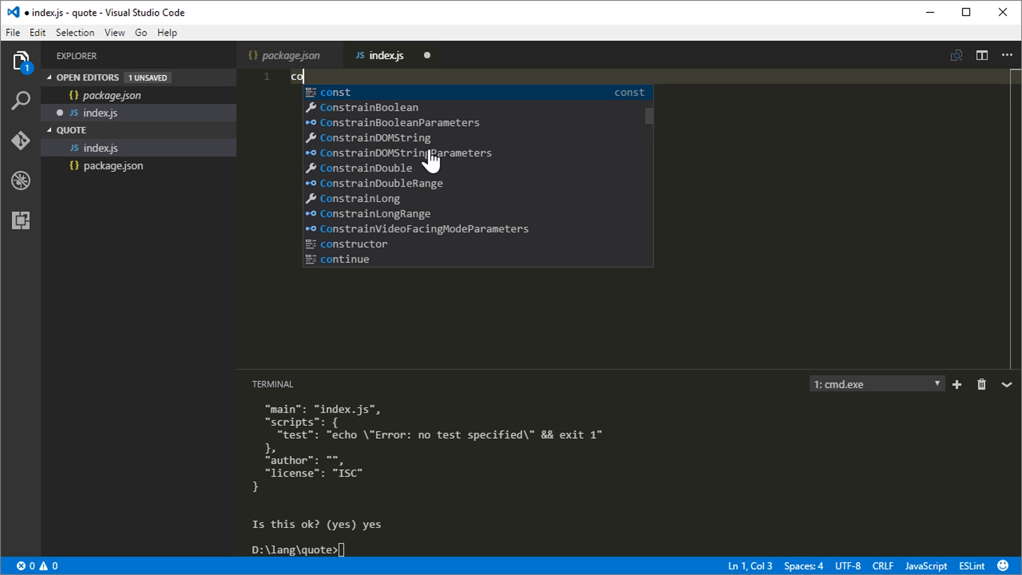
text(nsole.log()
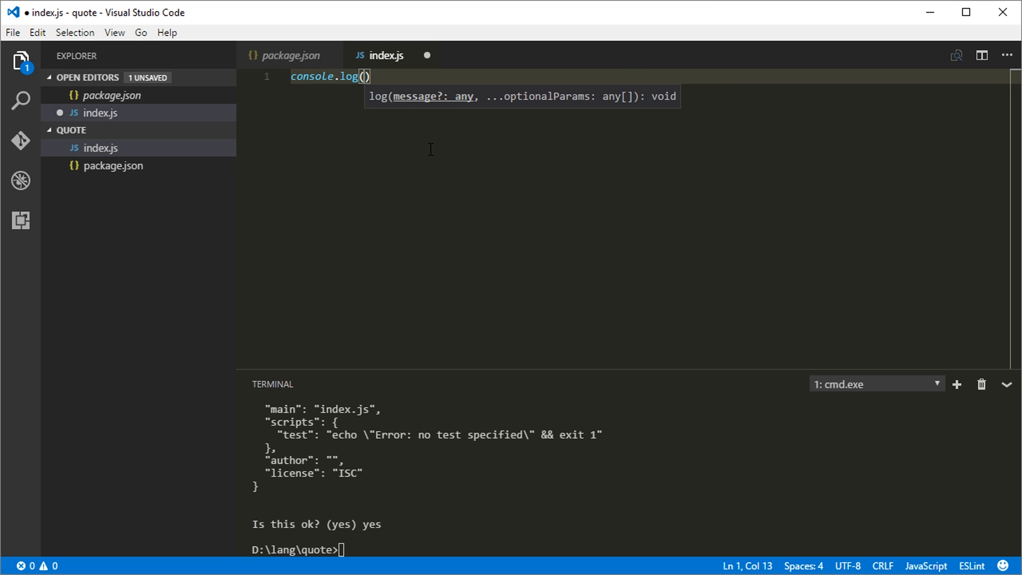
text('Hello world!)
Write console.log('Hello world!'); in index.js and save it.
key(End)
text(;)
key(ctrl+s)
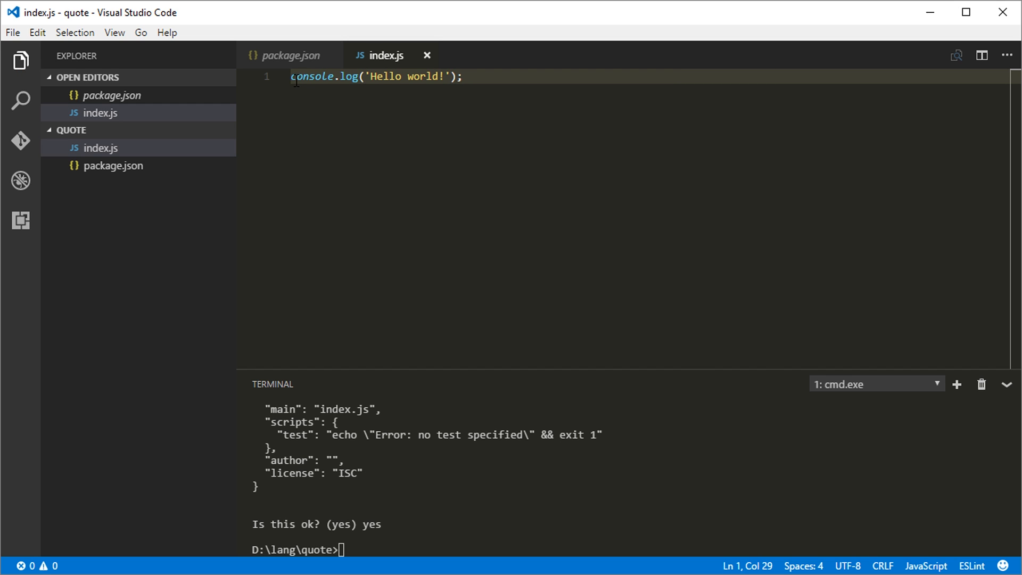
drag(289, 76, 452, 76)
click(365, 76)
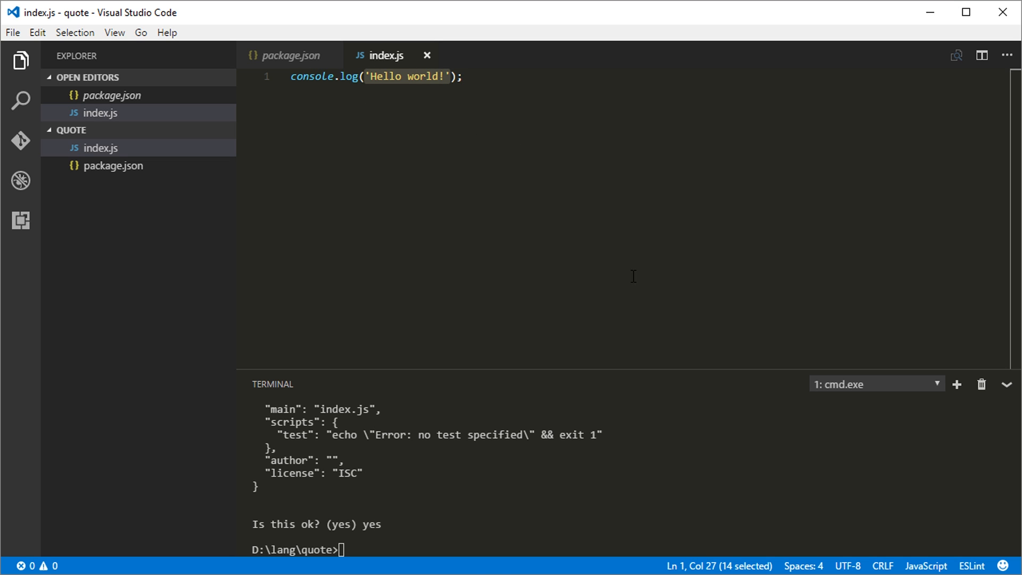
click(381, 544)
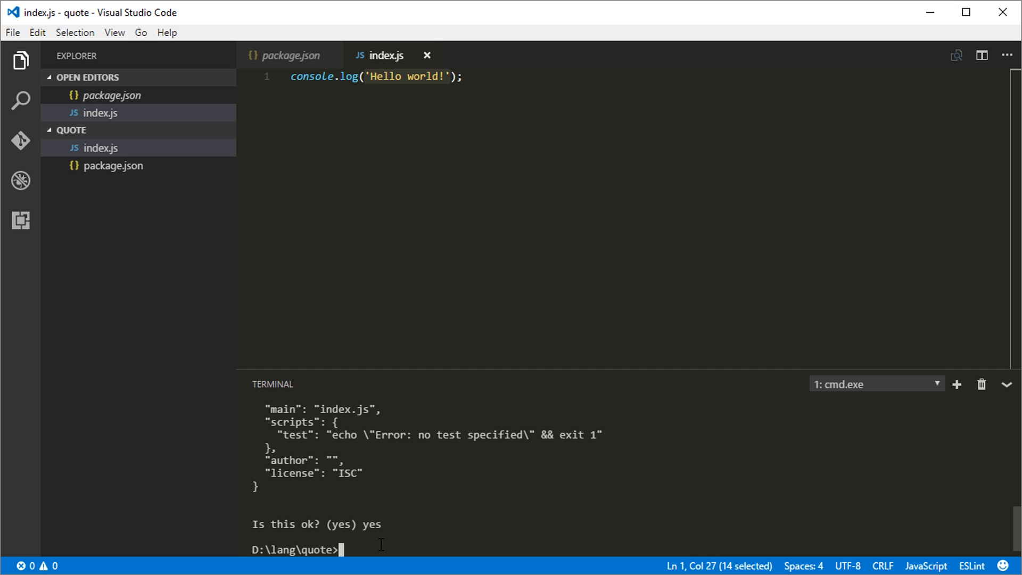
text(npnode .)
Run node . to print Hello world!, then clear index.js to an empty saved file.
key(Return)
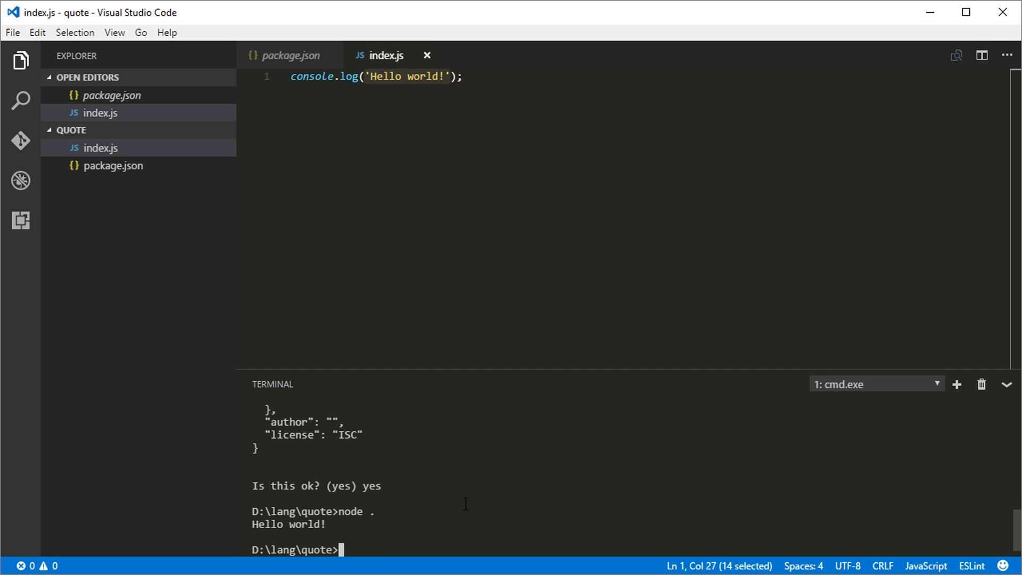
click(695, 217)
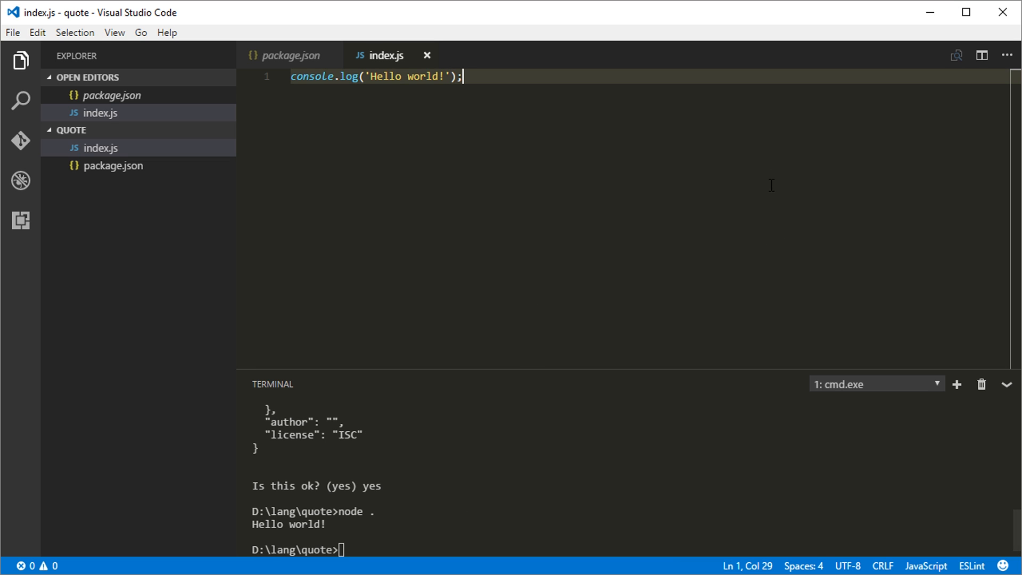
key(ctrl+a)
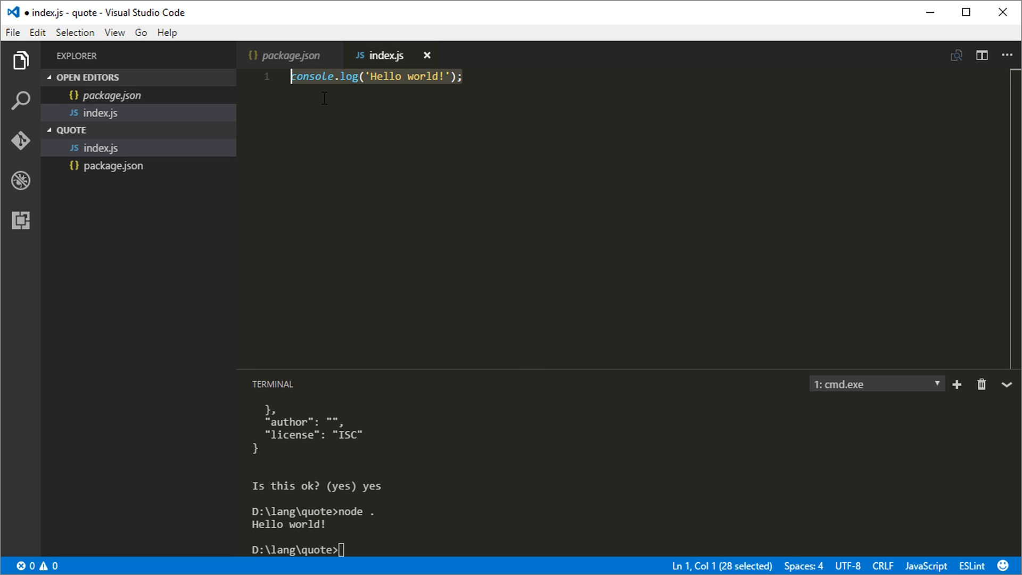
key(Delete)
key(ctrl+s)
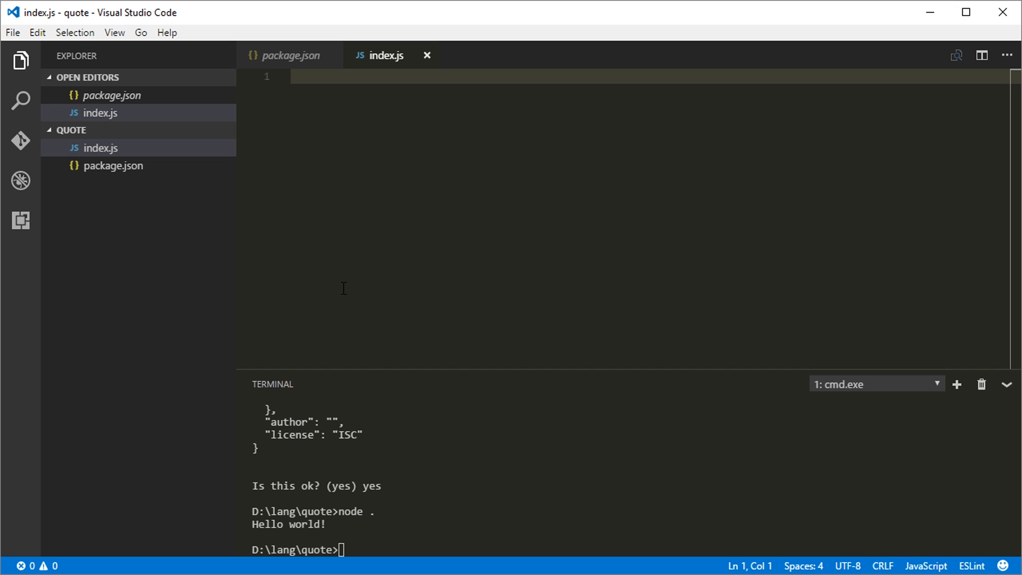
Install the discord.js package with npm, adding node_modules to the quote project.
click(432, 510)
text(npm)
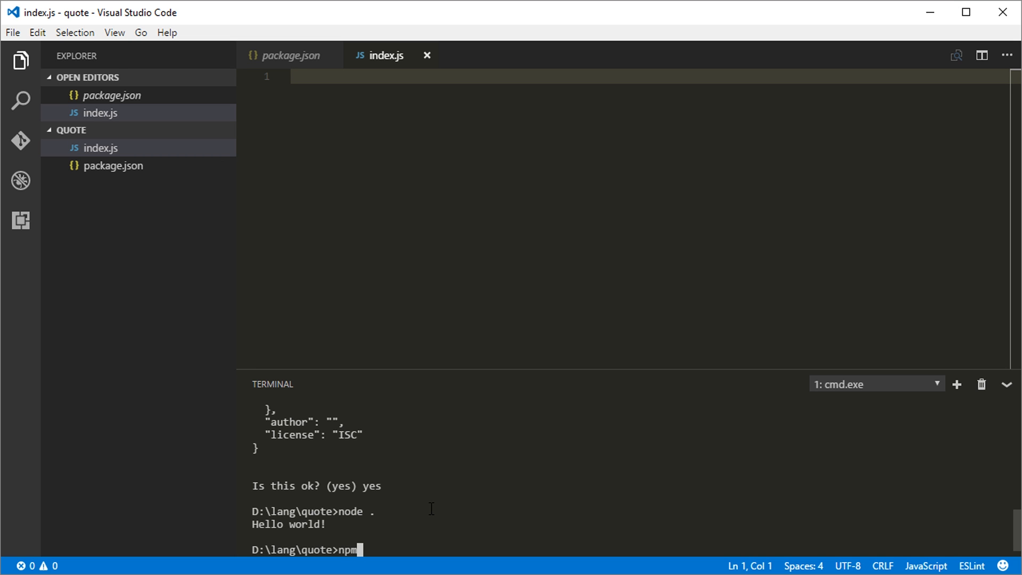
text( install )
text(discord.js)
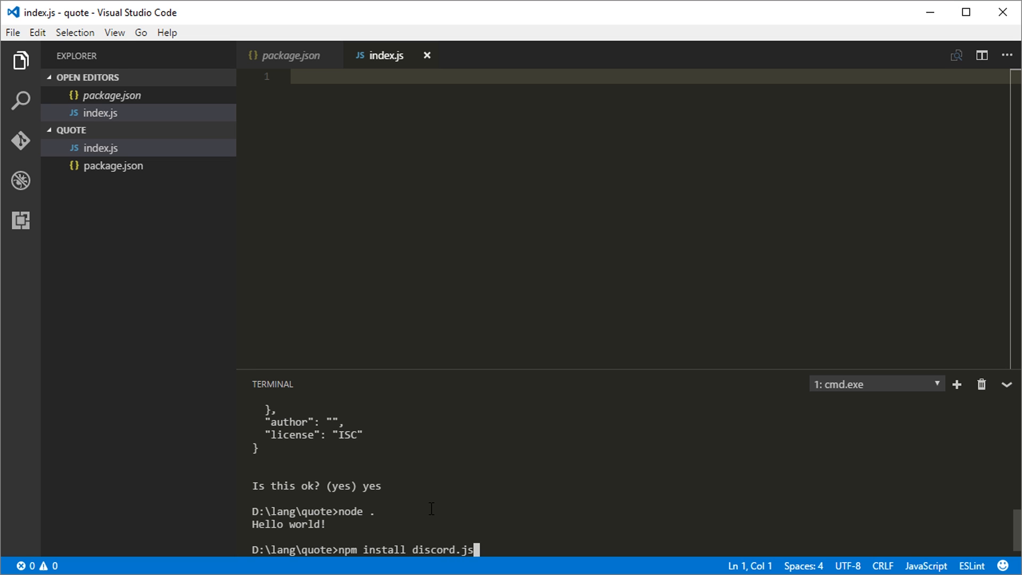
text( --save)
key(Return)
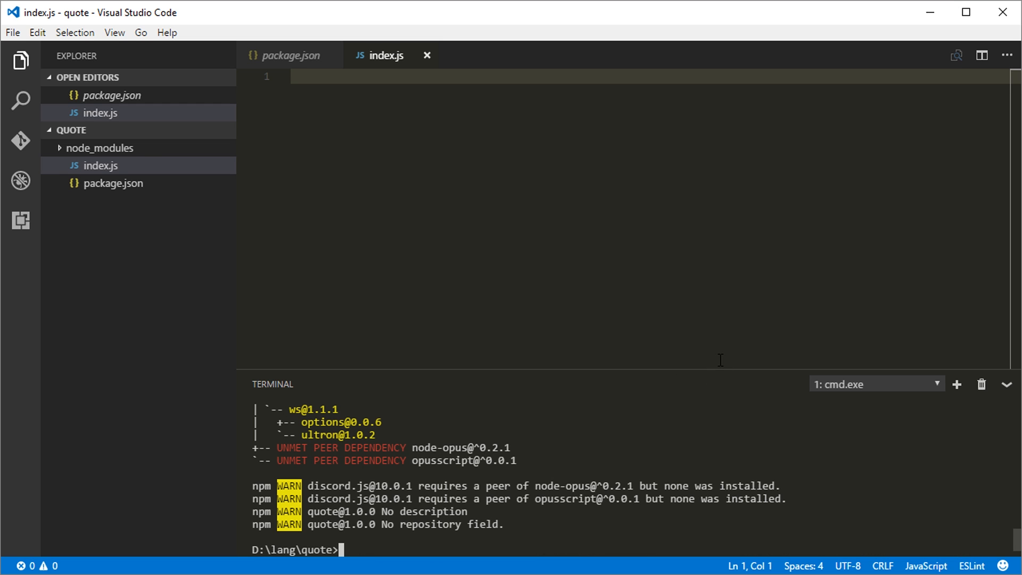
key(alt+Tab)
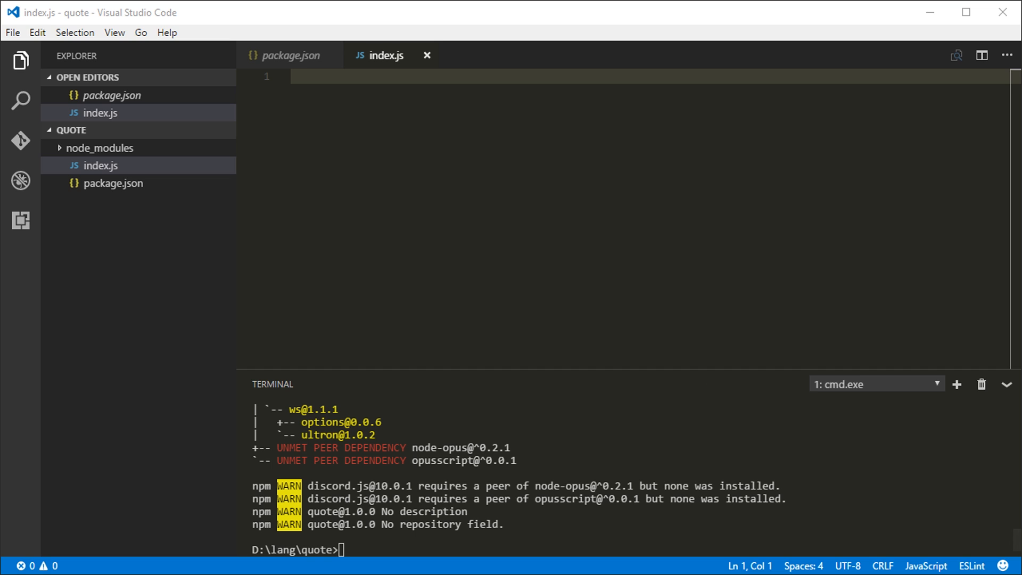
Write const Discord = require('discord.js'); briefly trying var before keeping const, and save.
click(416, 160)
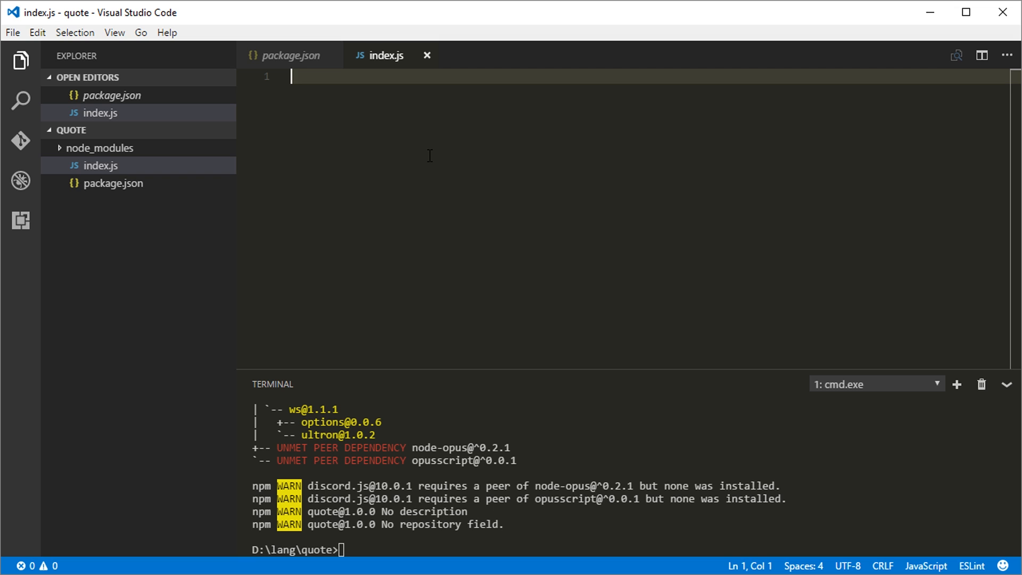
text(const Discord )
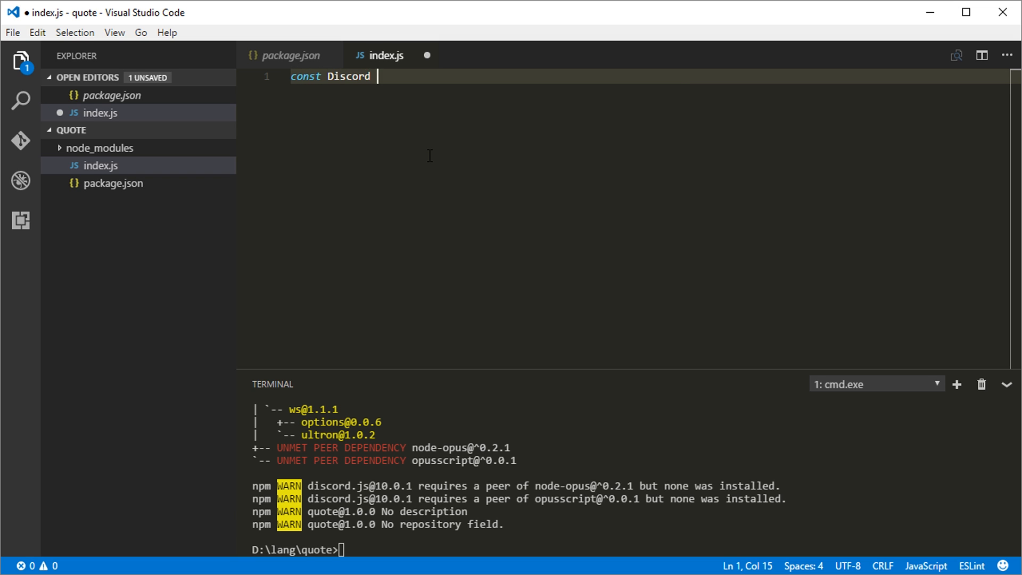
text(= require('discord.js'));)
key(ctrl+s)
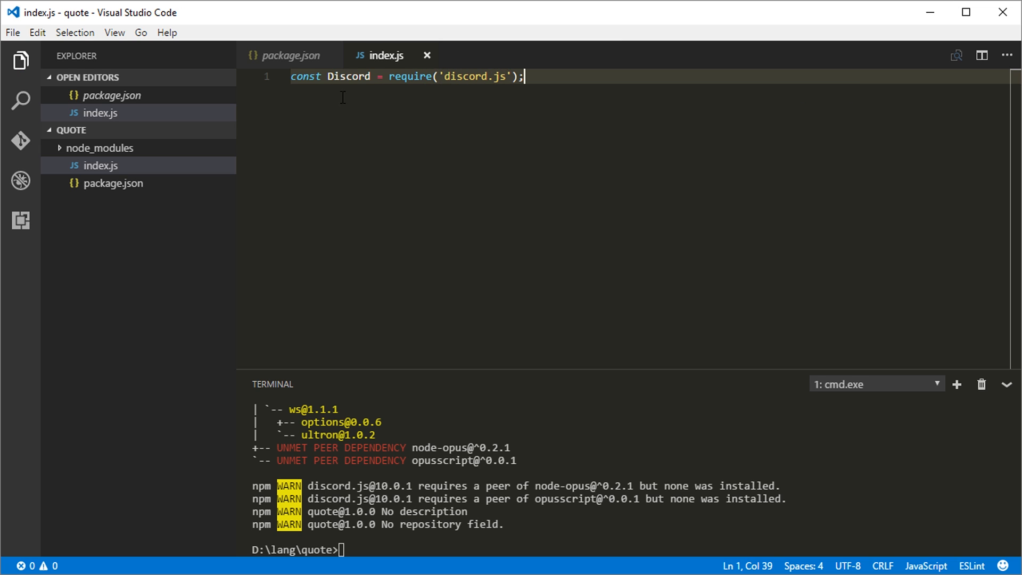
double_click(311, 77)
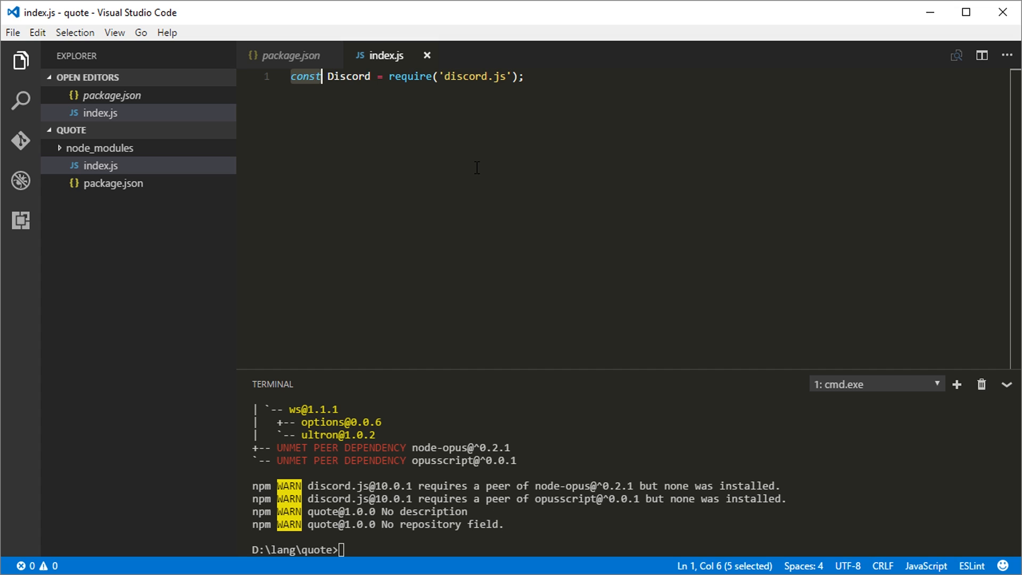
text(var)
key(Escape)
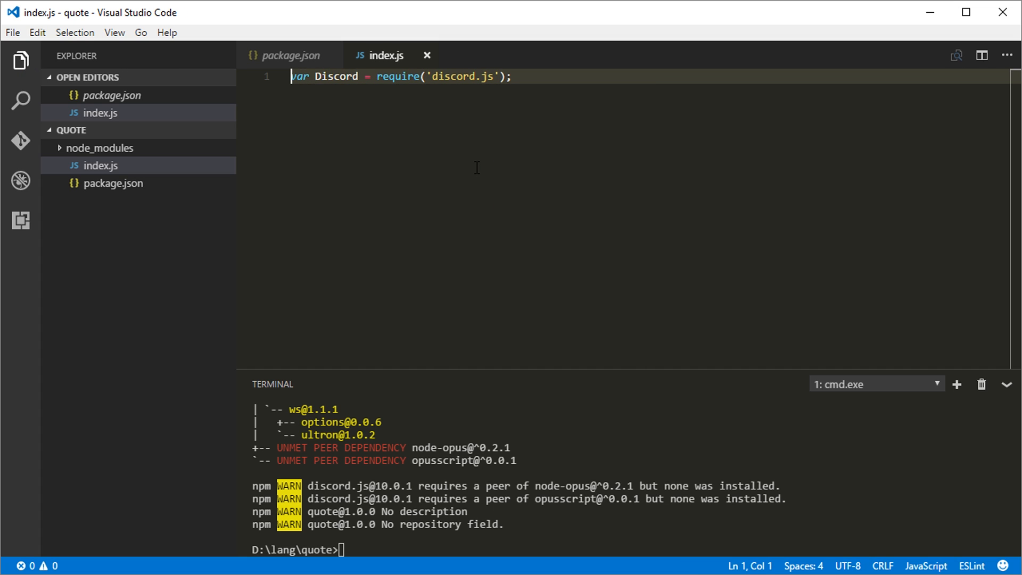
key(ctrl+s)
key(shift+End)
key(Home)
key(ctrl+Delete)
text(const)
key(End)
key(ctrl+s)
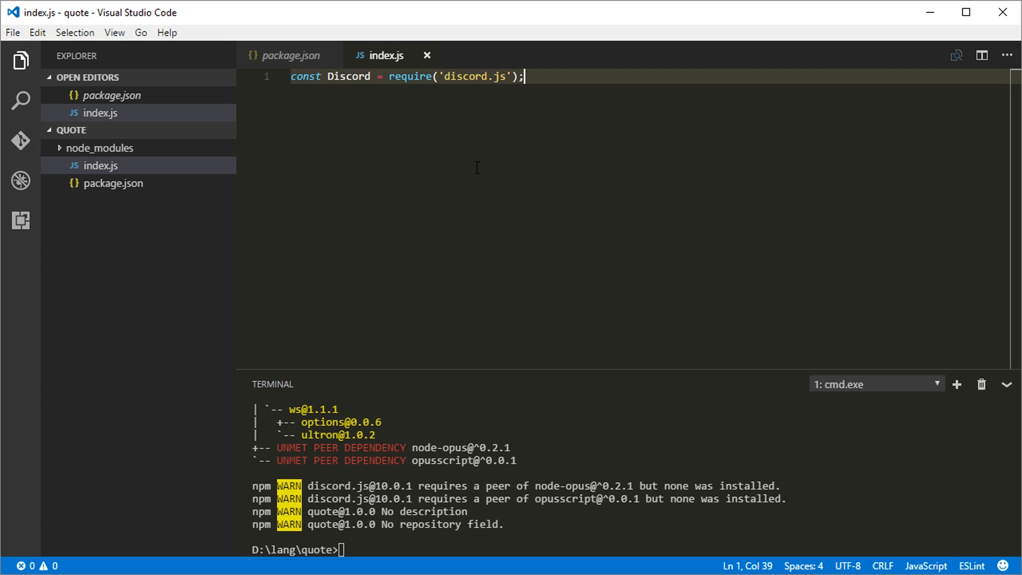
Add a test reassignment line Discord = 12345; on line 2 and save.
double_click(360, 81)
key(End)
key(Return)
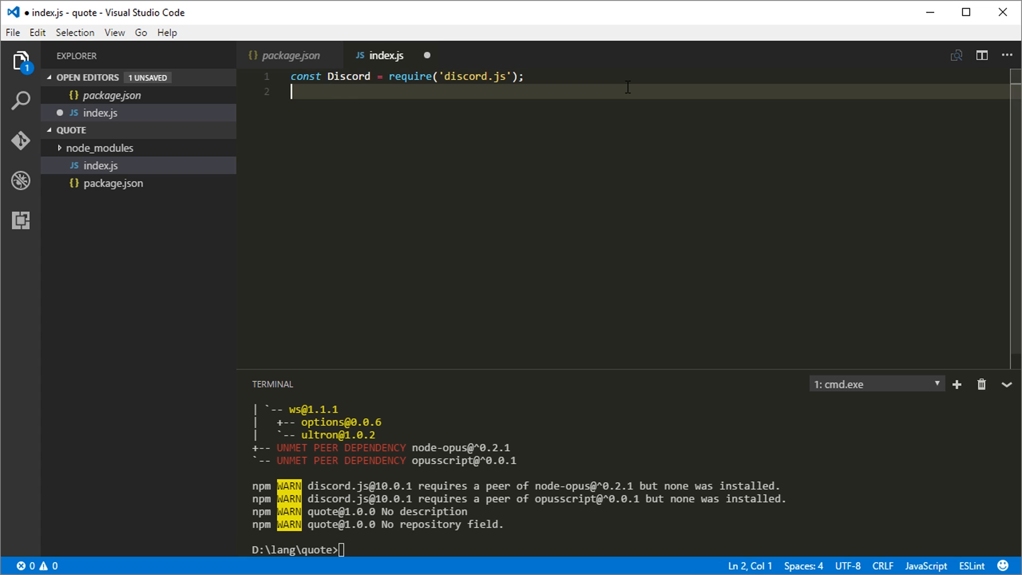
text(Discord = 12345;)
key(ctrl+s)
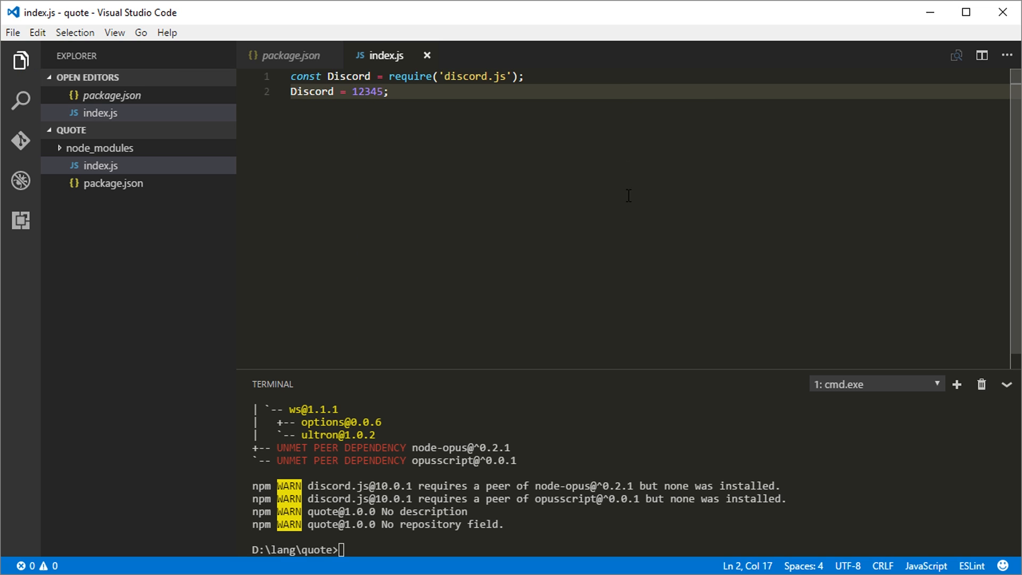
Rerun the discord.js install and run node . to trigger the TypeError.
click(631, 543)
key(Up)
key(Return)
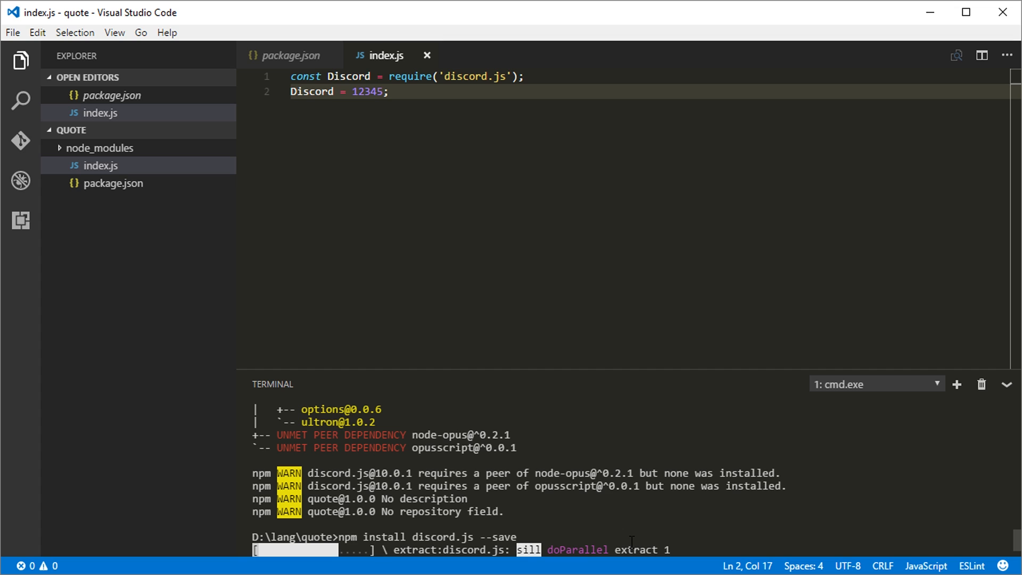
text(node .)
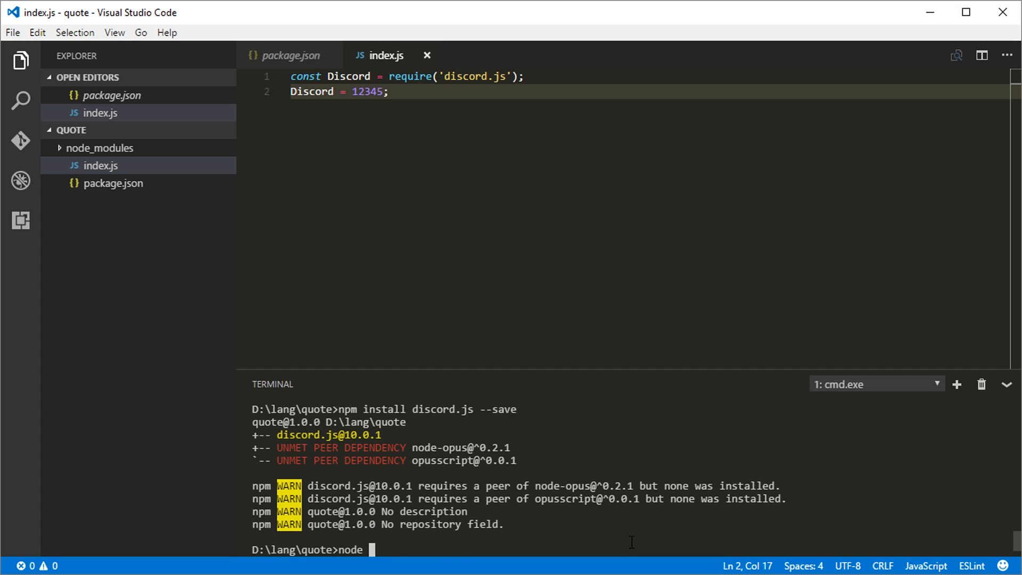
key(Return)
scroll(631, 542, up, 5)
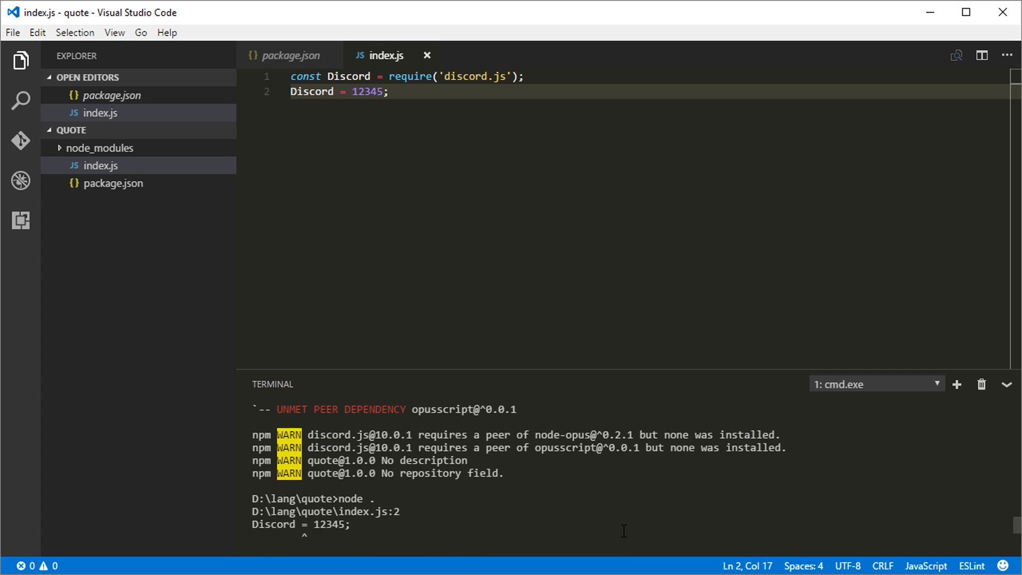
scroll(623, 527, down, 3)
Delete the Discord = 12345; test line and save index.js with only the require.
drag(388, 92, 272, 82)
key(BackSpace)
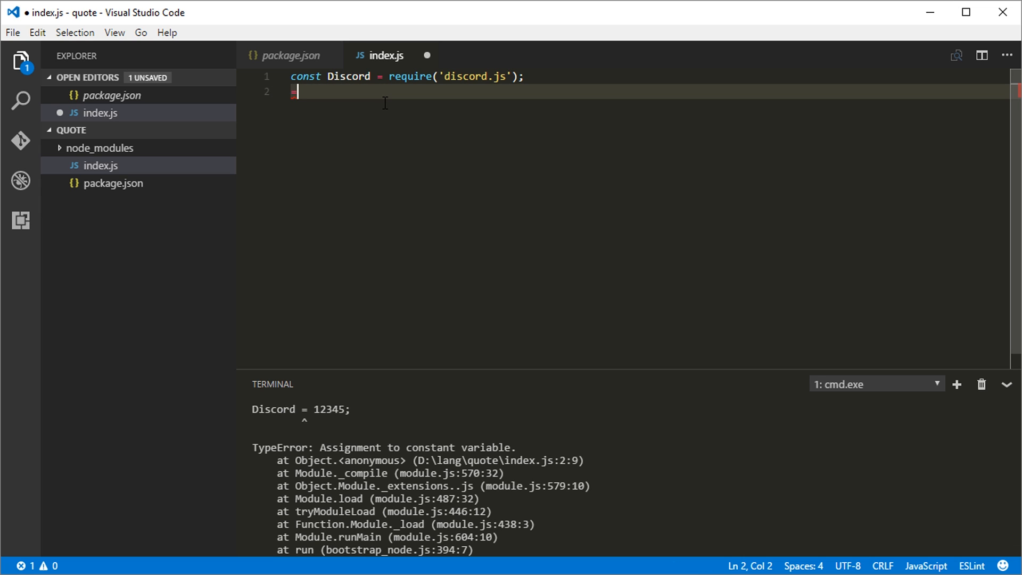
key(ctrl+s)
double_click(349, 77)
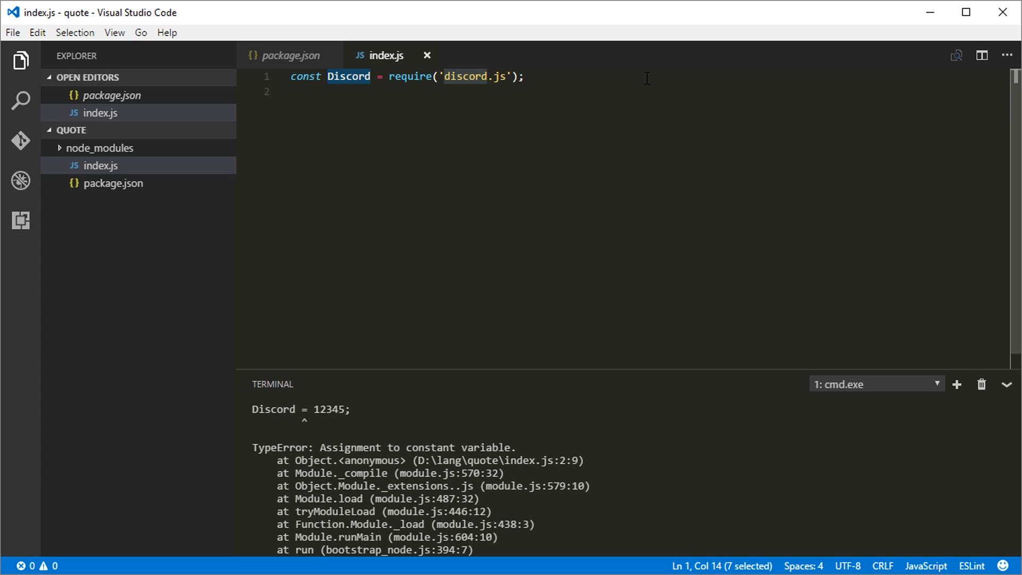
Add const bot = new Discord.Client(); on line 2 of index.js and save.
click(662, 105)
text(co)
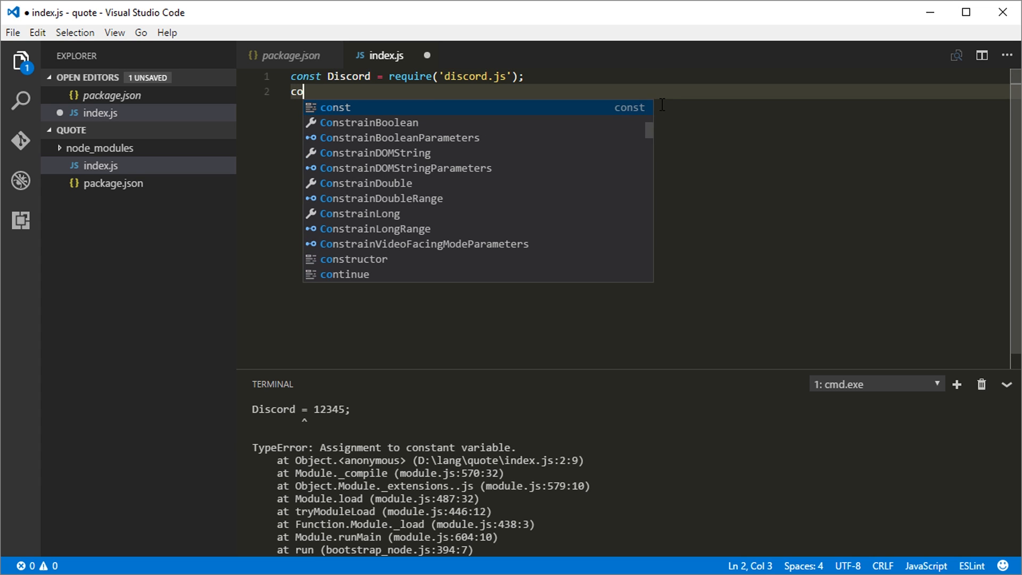
text(nst bot = new Dis)
key(Tab)
text(.Cli)
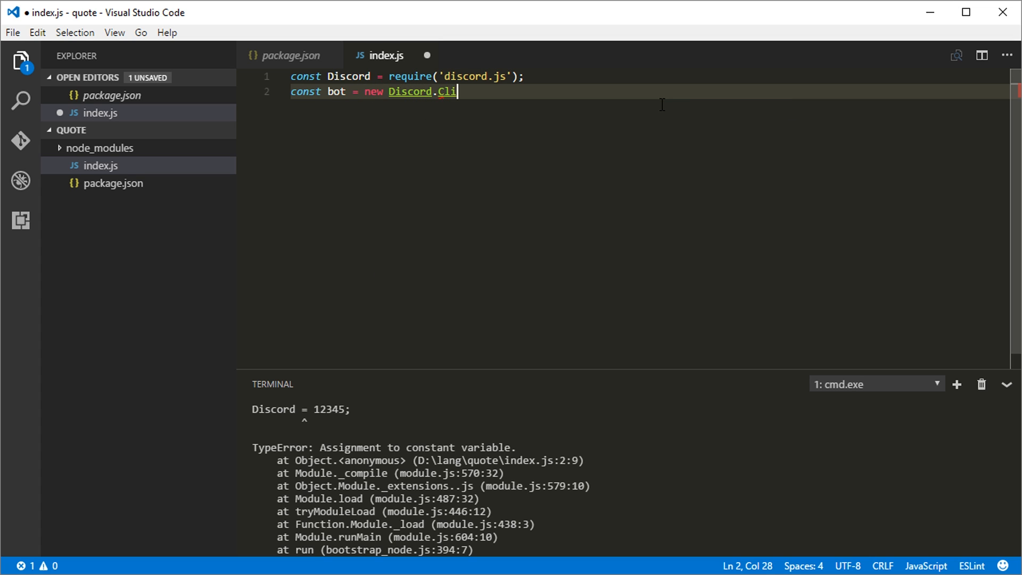
text(ent();)
key(ctrl+s)
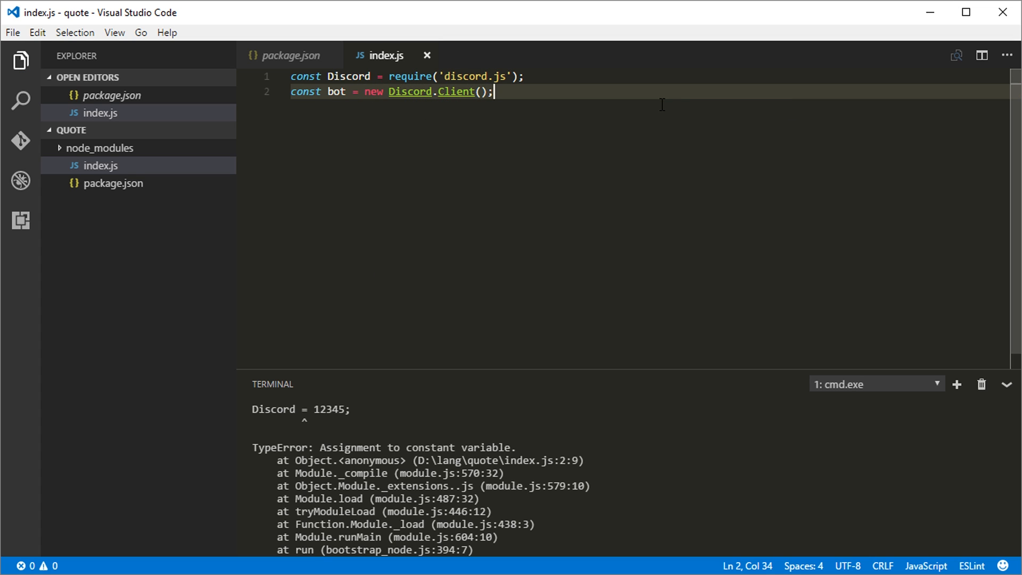
Highlight Discord, the require call, Discord.Client and bot to review them, then add blank lines below.
double_click(349, 76)
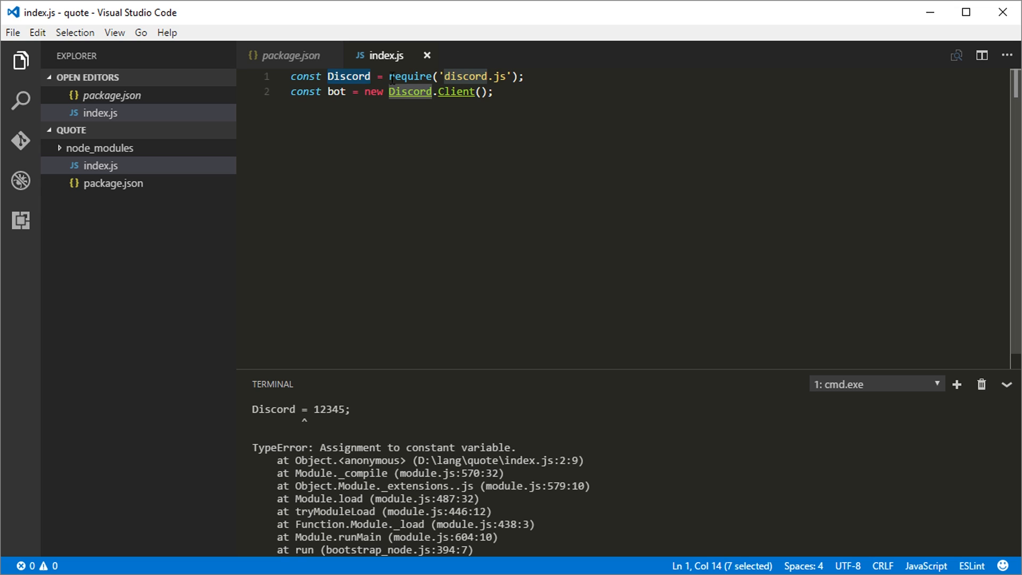
drag(389, 77, 525, 76)
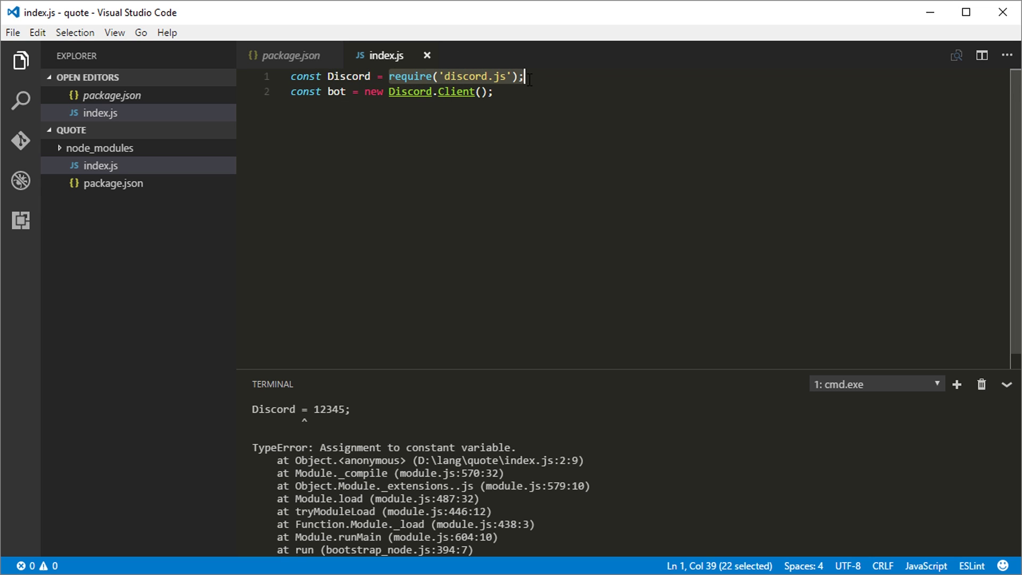
double_click(349, 76)
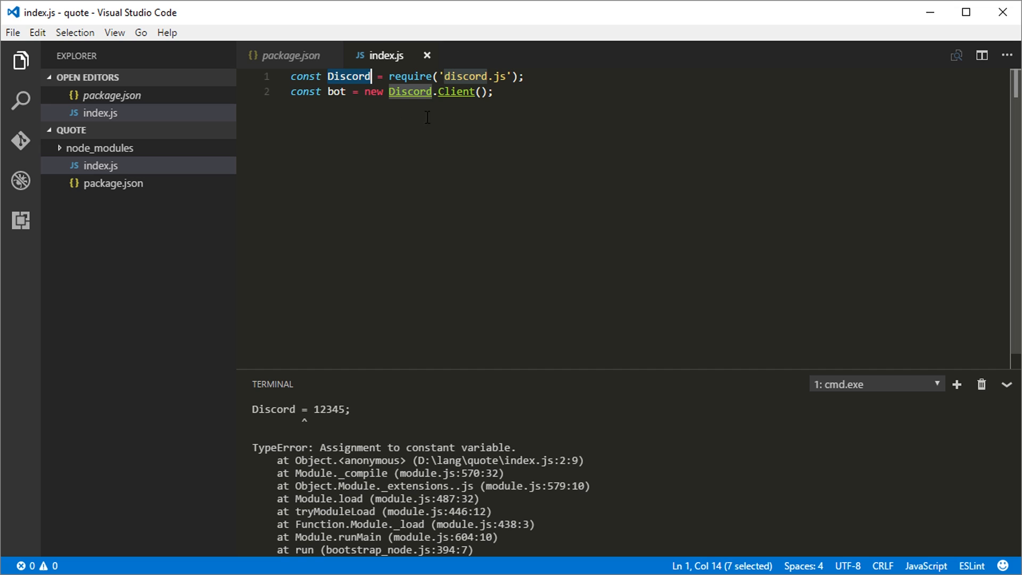
double_click(456, 91)
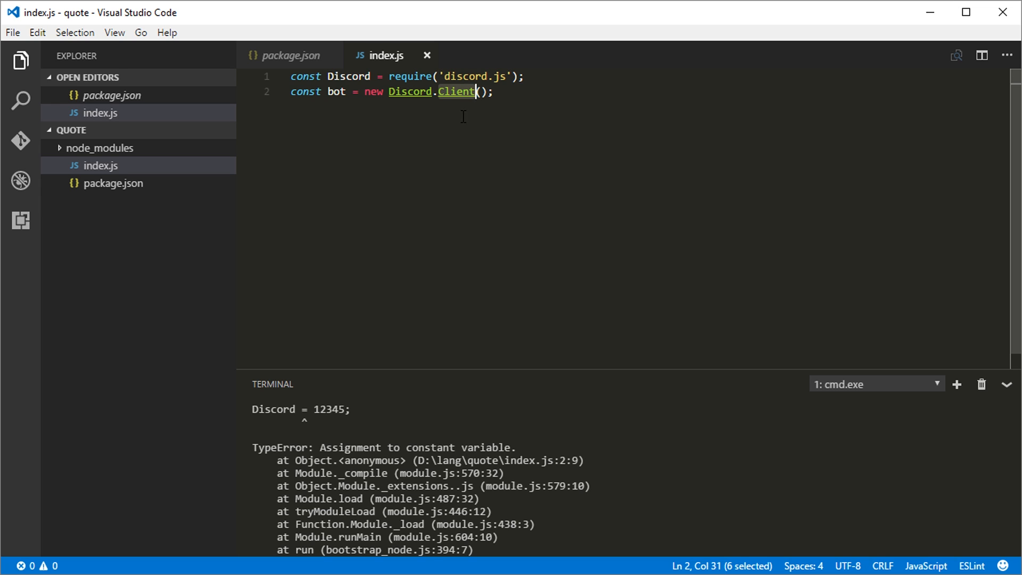
click(387, 91)
key(shift+End)
key(shift+Left)
key(shift+Left)
key(shift+Left)
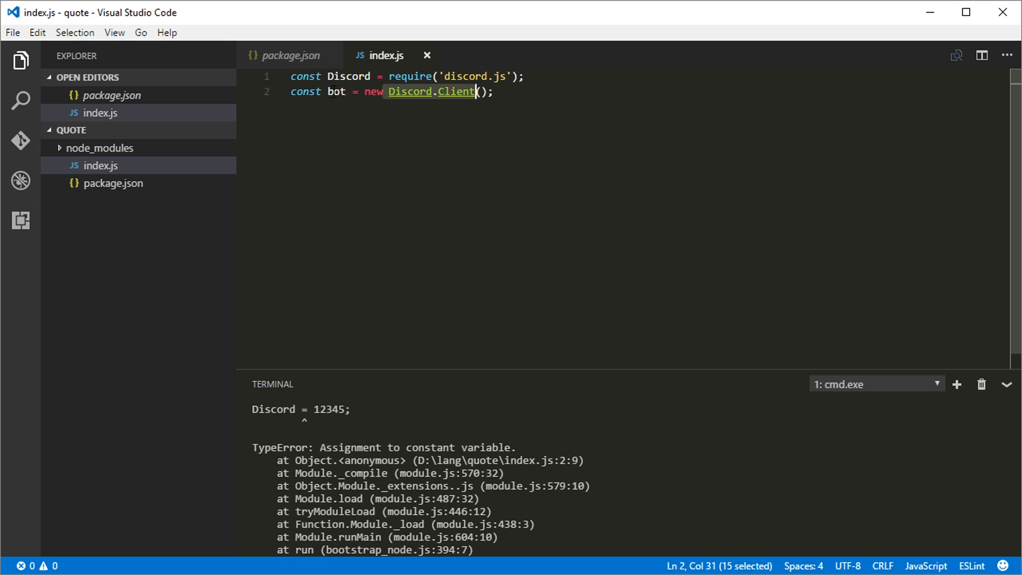
double_click(336, 91)
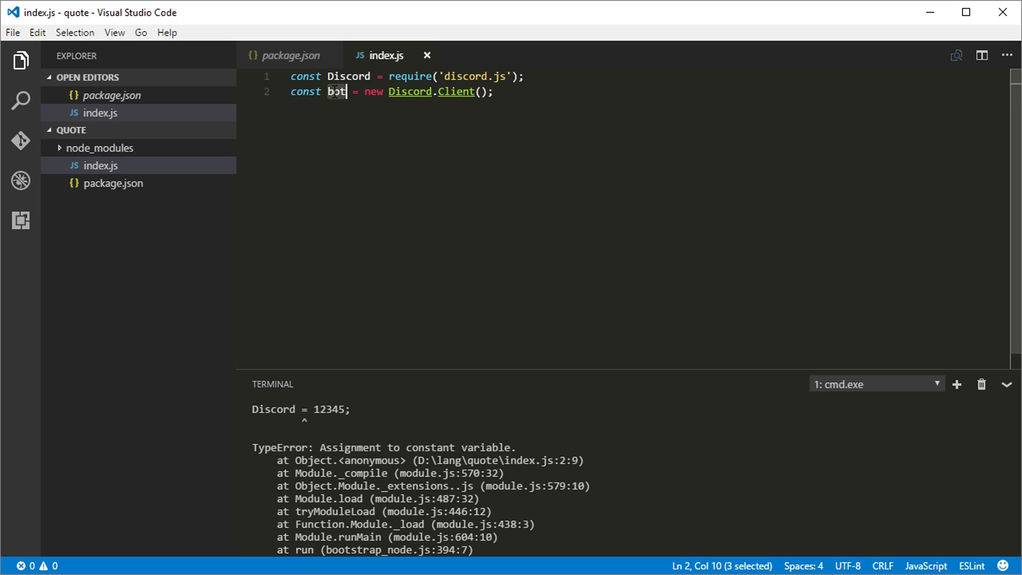
click(545, 95)
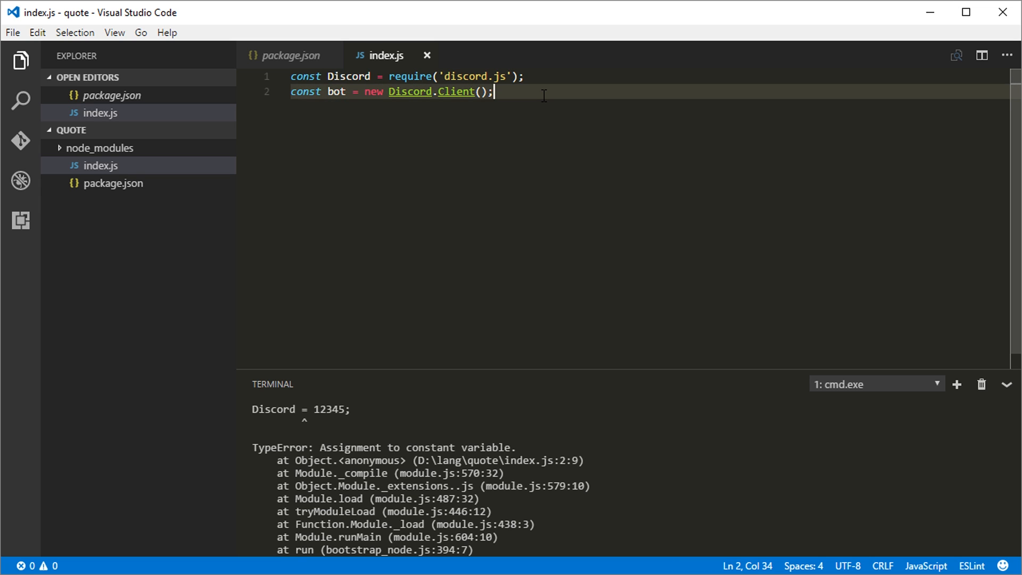
key(Return)
key(Return)
Add bot.login(''); with an empty token, save, and switch to the Discord developer docs in Chrome.
key(ctrl+s)
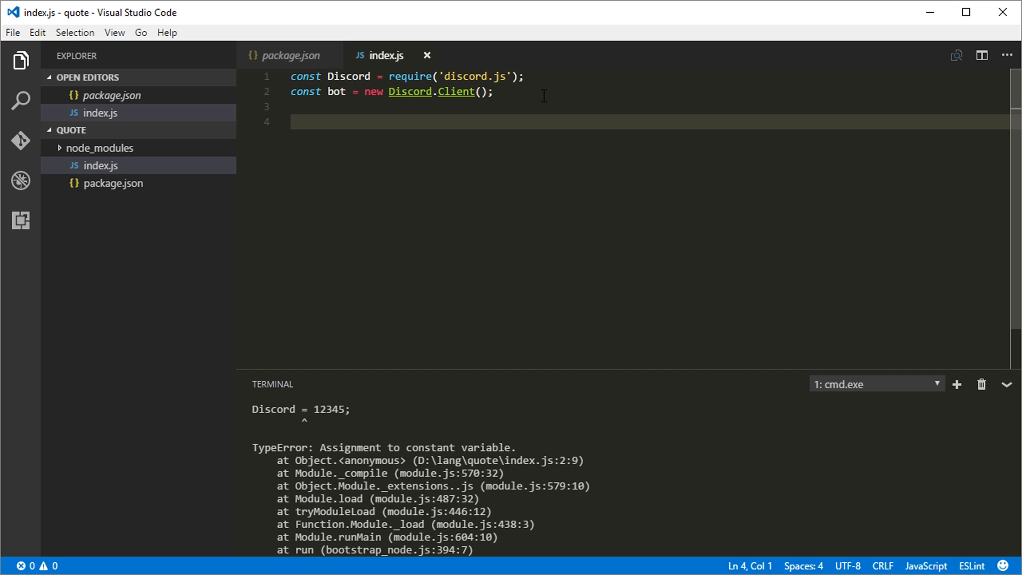
text(bot.log)
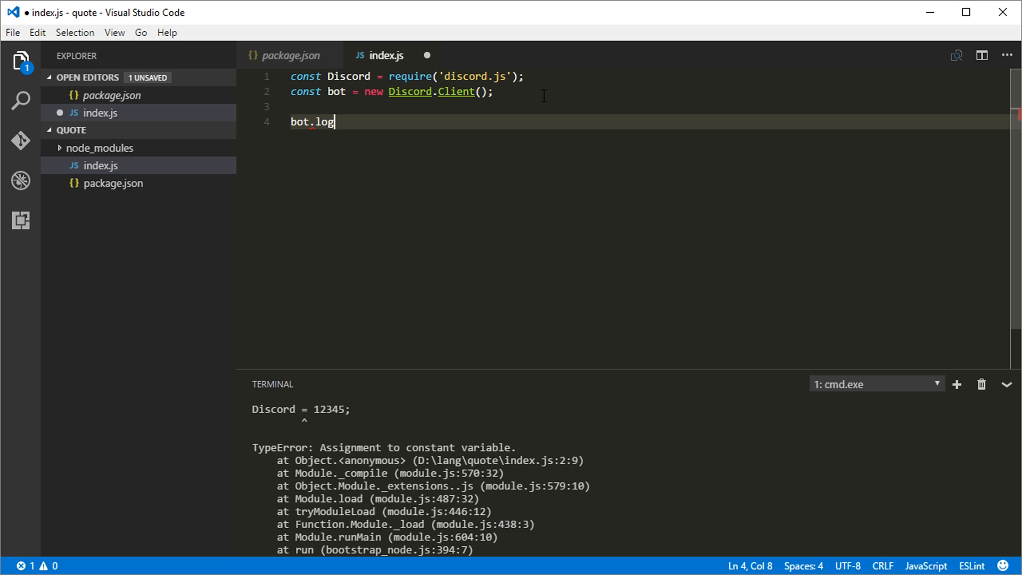
text(in();)
key(Left)
key(Left)
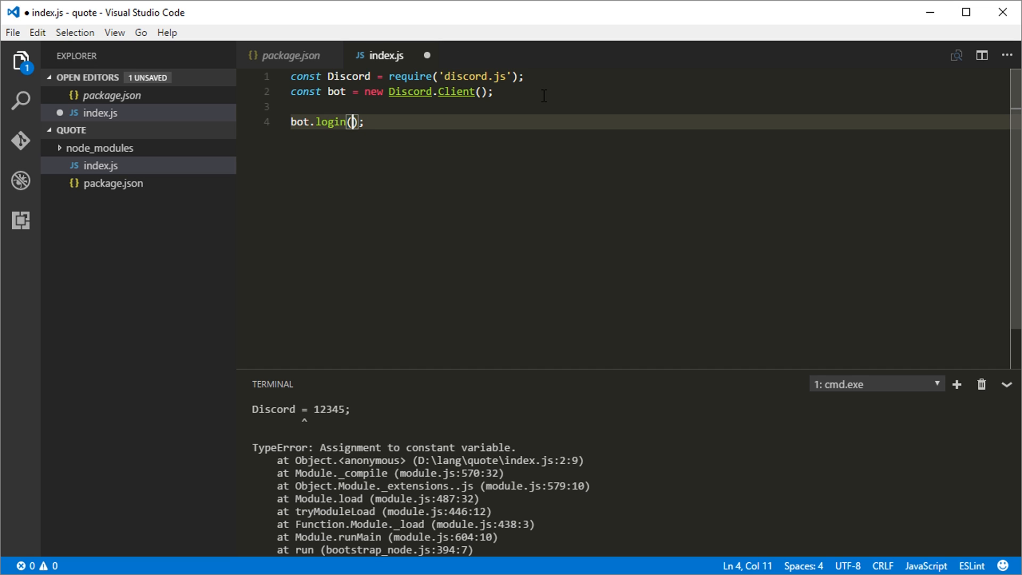
text(')
key(ctrl+s)
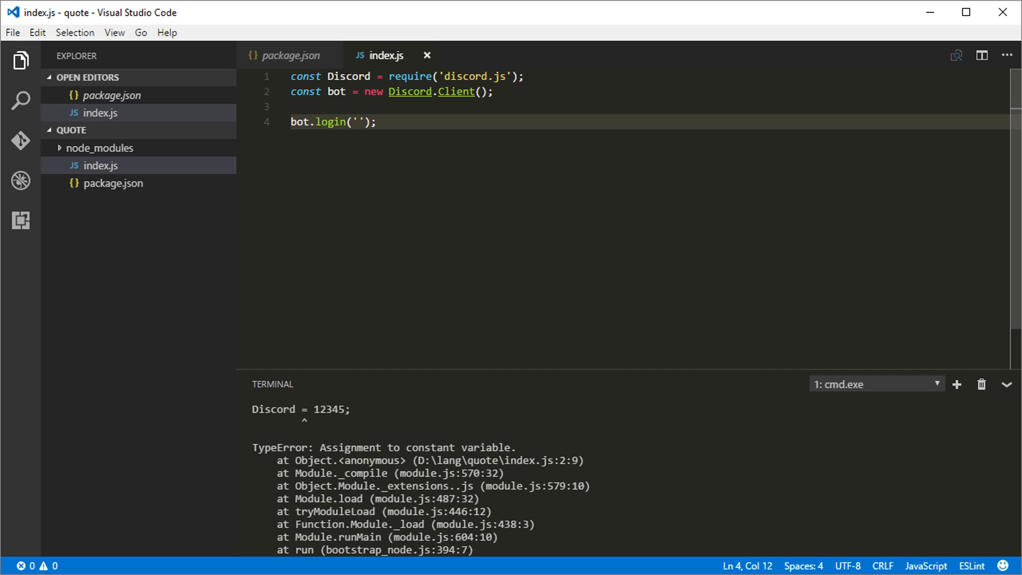
key(alt+Tab)
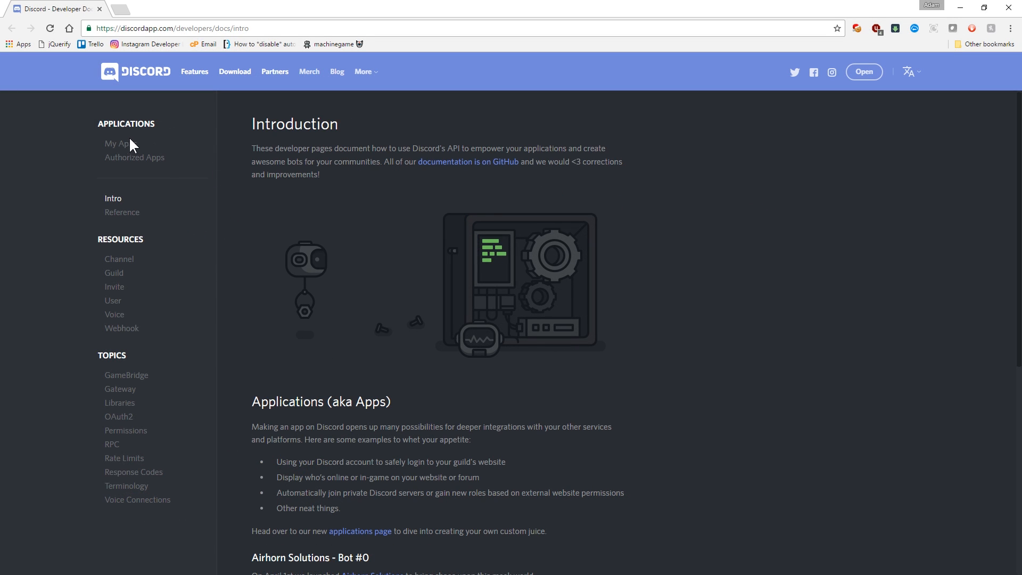
From My Apps start a New App and name it Quote, dismissing the autofill list.
click(121, 144)
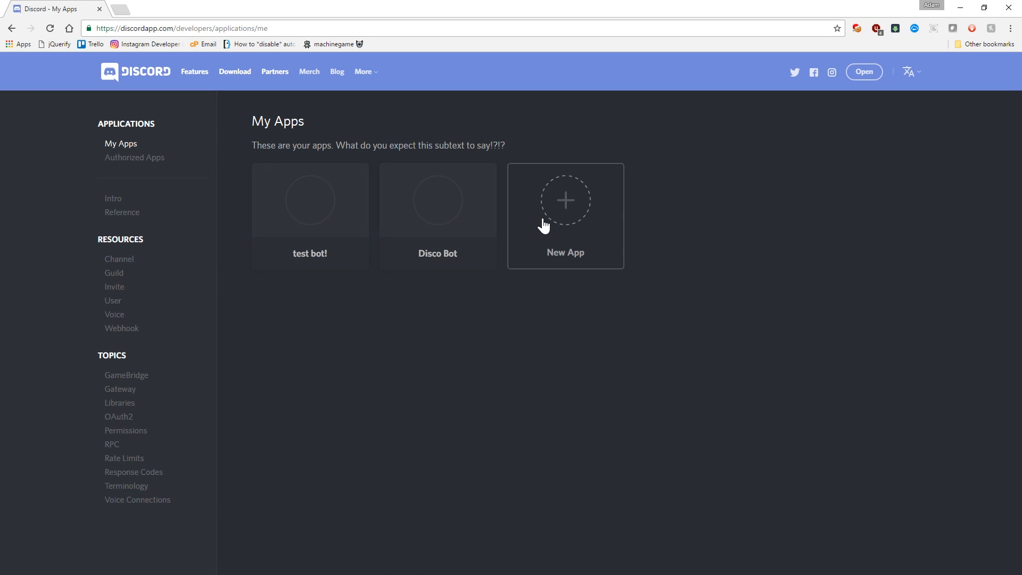
click(576, 209)
click(121, 144)
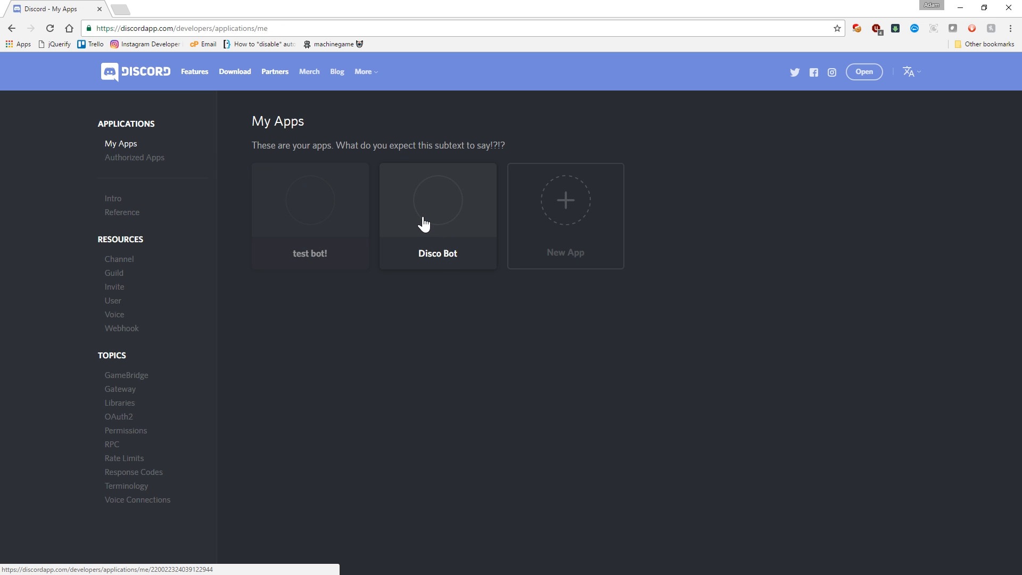
click(569, 198)
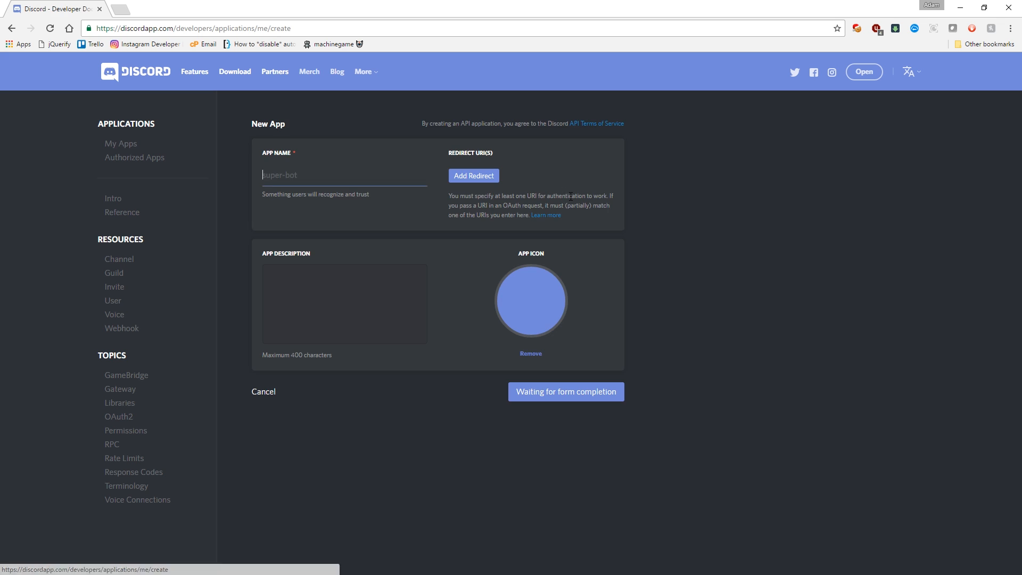
click(366, 176)
text(Quo)
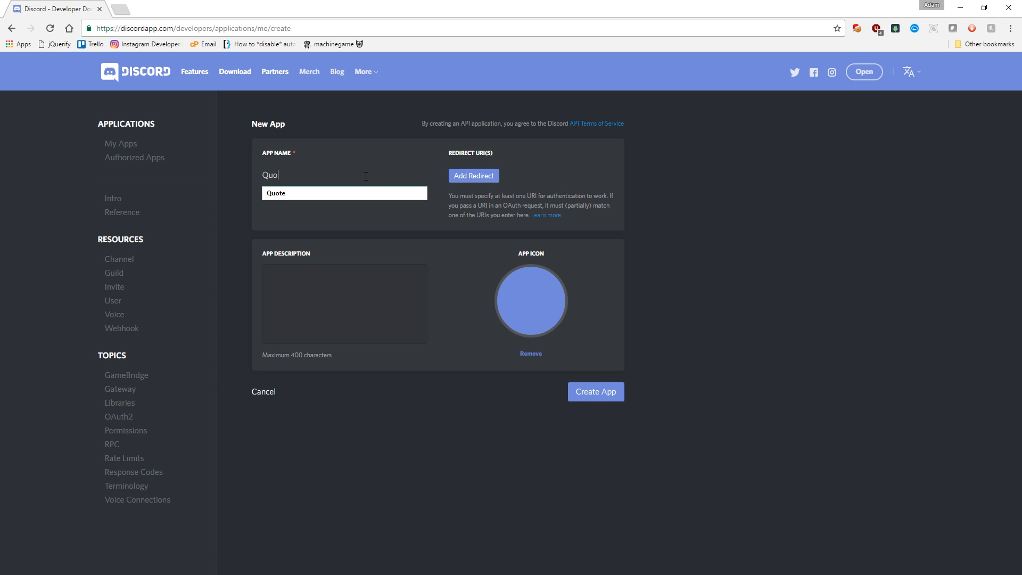
text(te)
click(680, 227)
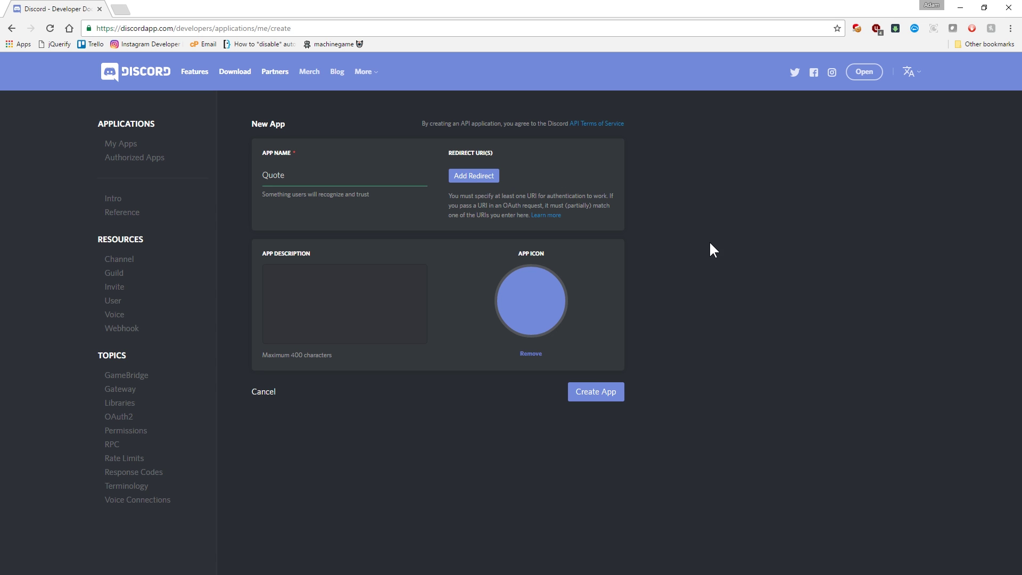
Create the Quote app and add a bot user to it, confirming with Yes, do it!
click(600, 393)
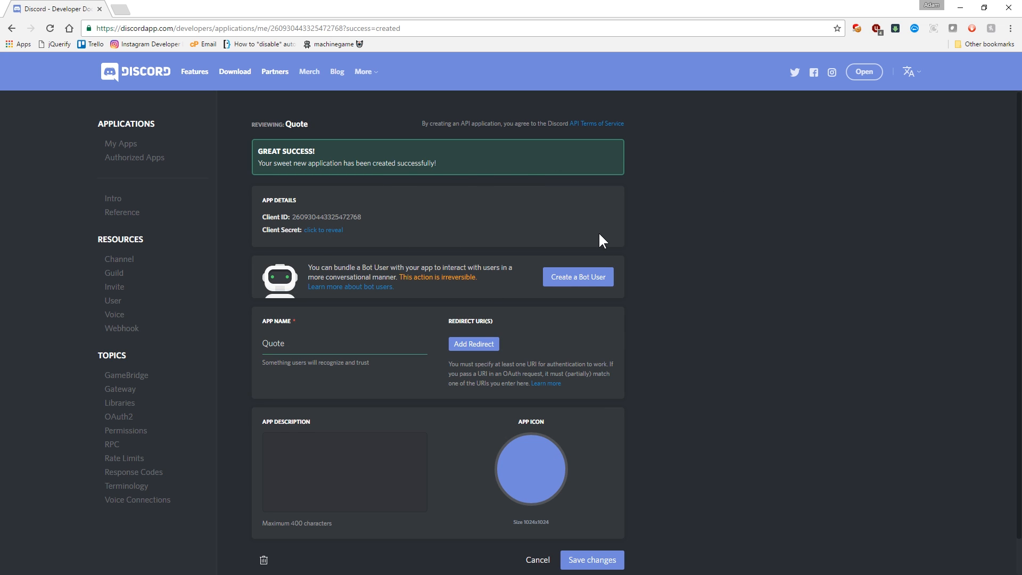
click(583, 277)
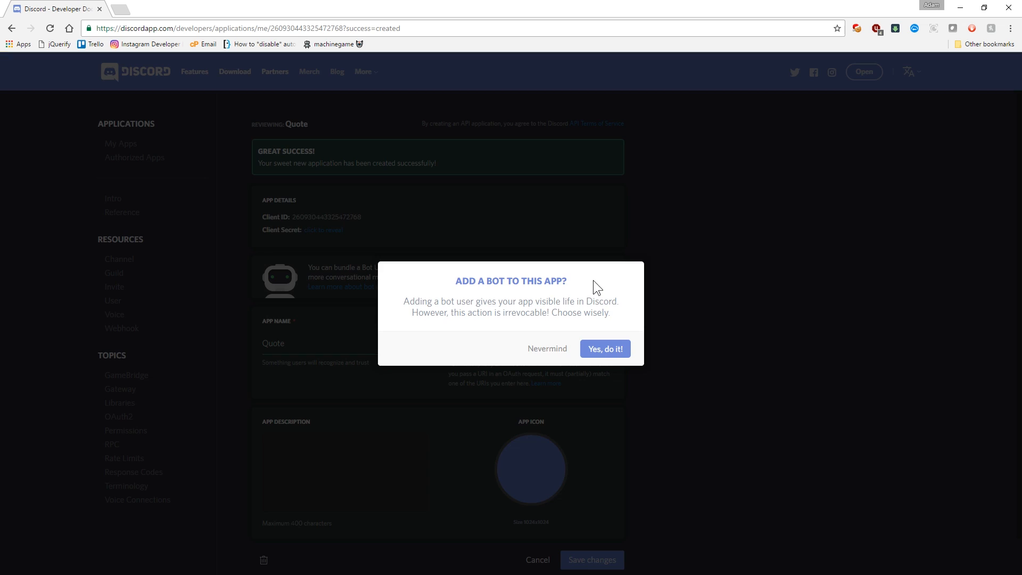
click(600, 352)
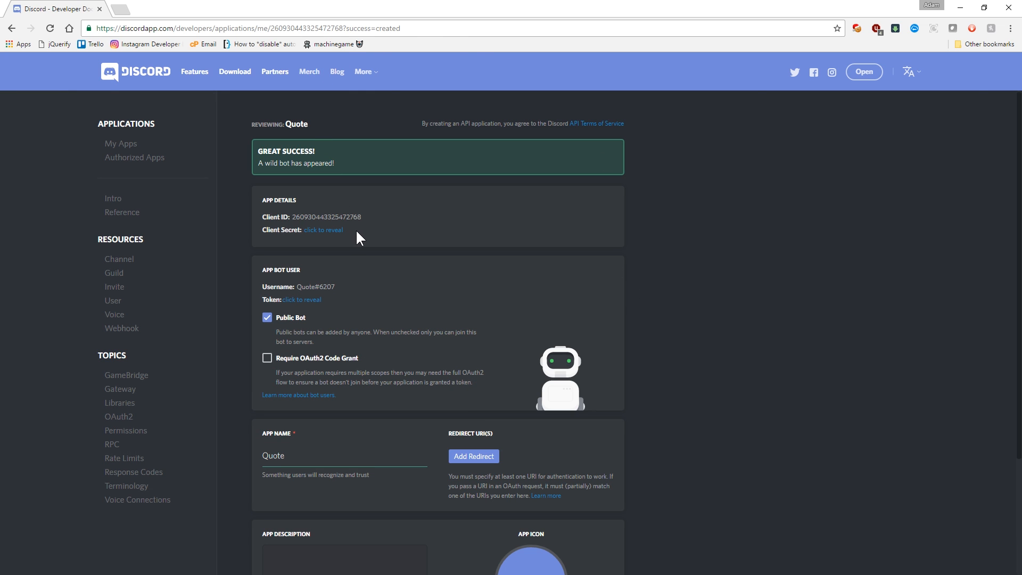
Reveal and copy the bot's token, then return to index.js in the editor.
click(305, 301)
mouse_move(264, 314)
mouse_down()
mouse_move(515, 317)
mouse_move(487, 313)
mouse_up()
right_click(468, 312)
click(498, 321)
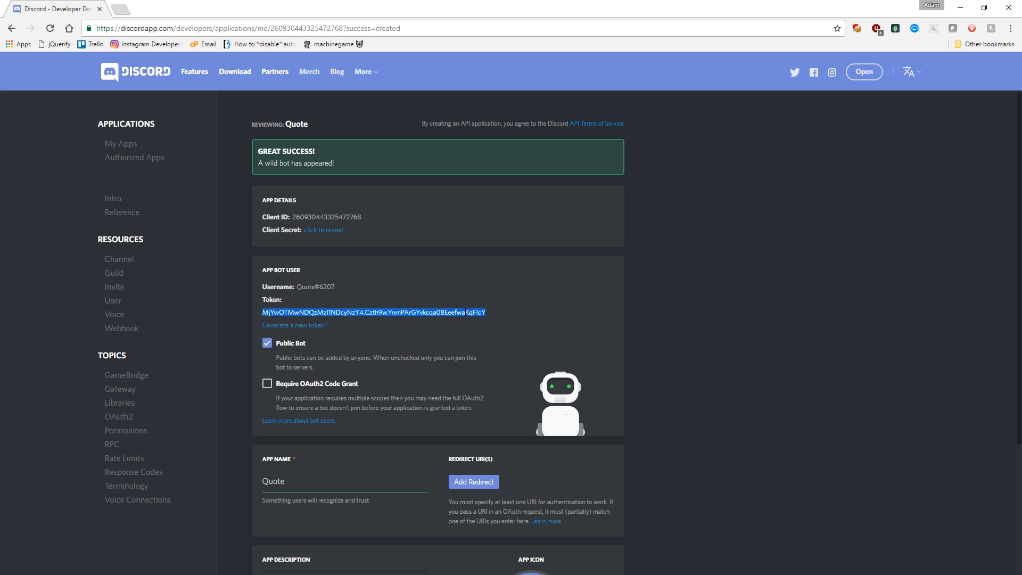
key(alt+Tab)
key(Tab)
key(Tab)
key(Tab)
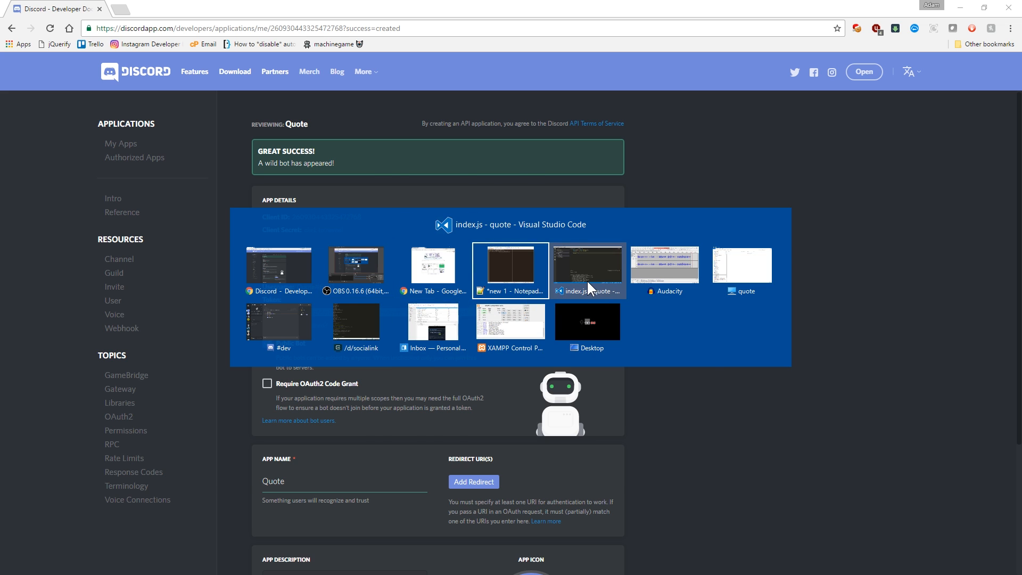
Paste the copied token between the quotes of bot.login('') in index.js.
click(587, 280)
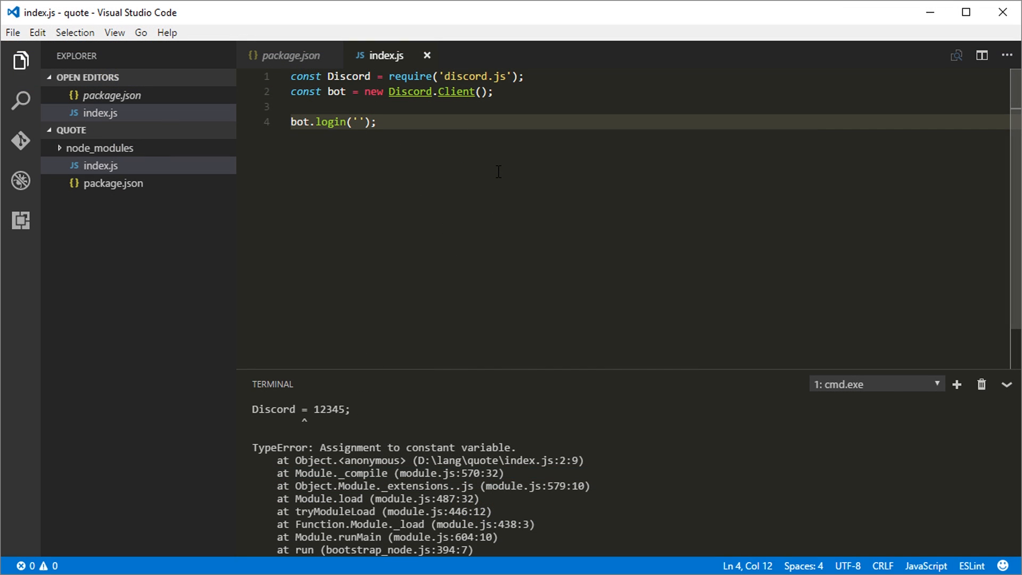
key(ctrl+v)
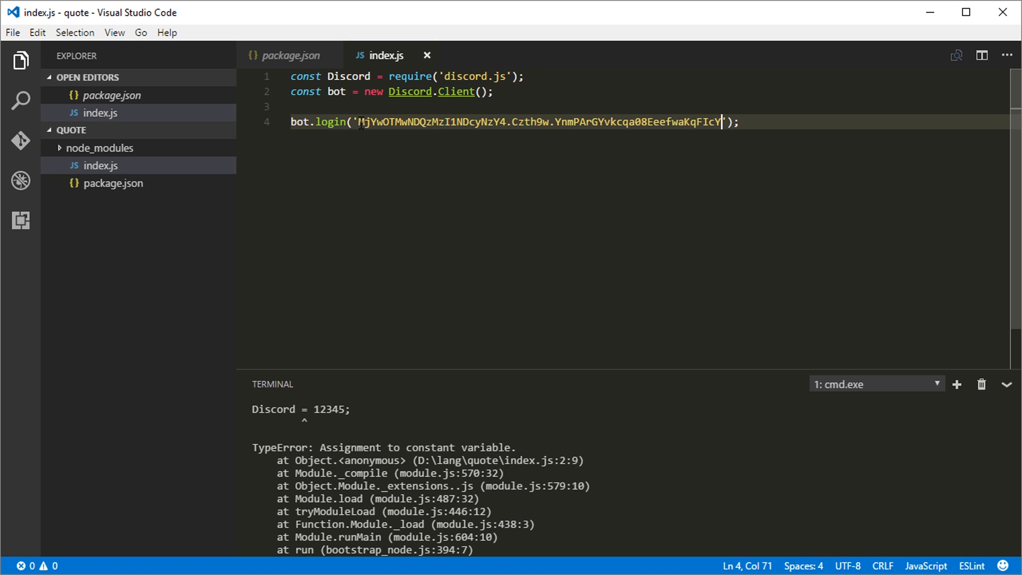
drag(358, 122, 722, 121)
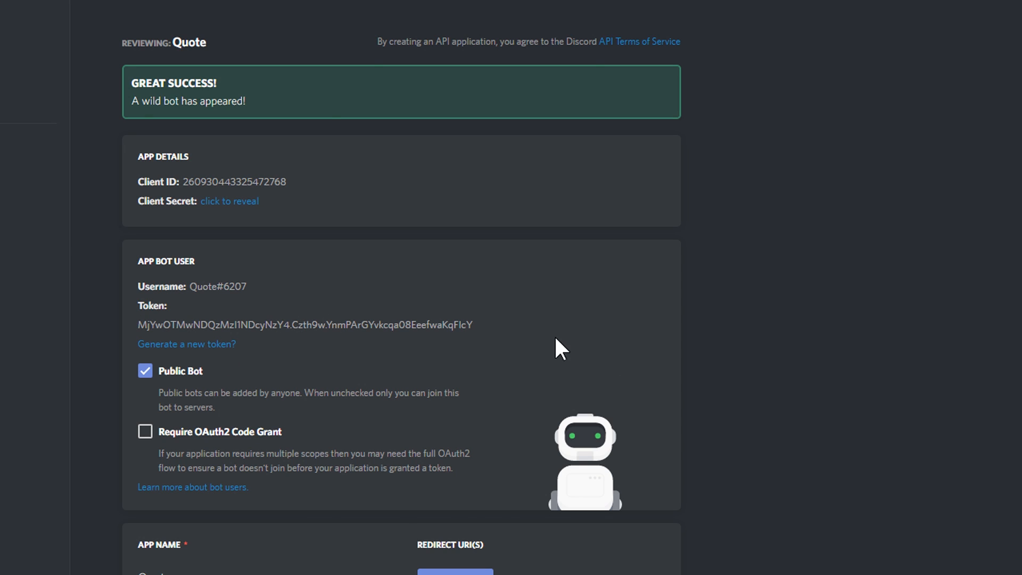
key(alt+Tab)
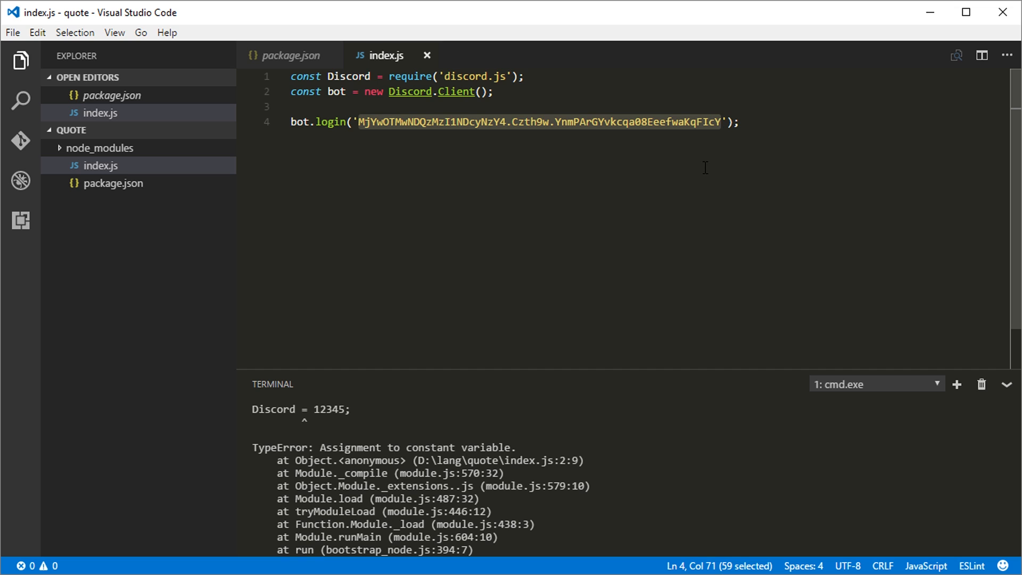
Review the require, client creation and login lines of index.js.
key(End)
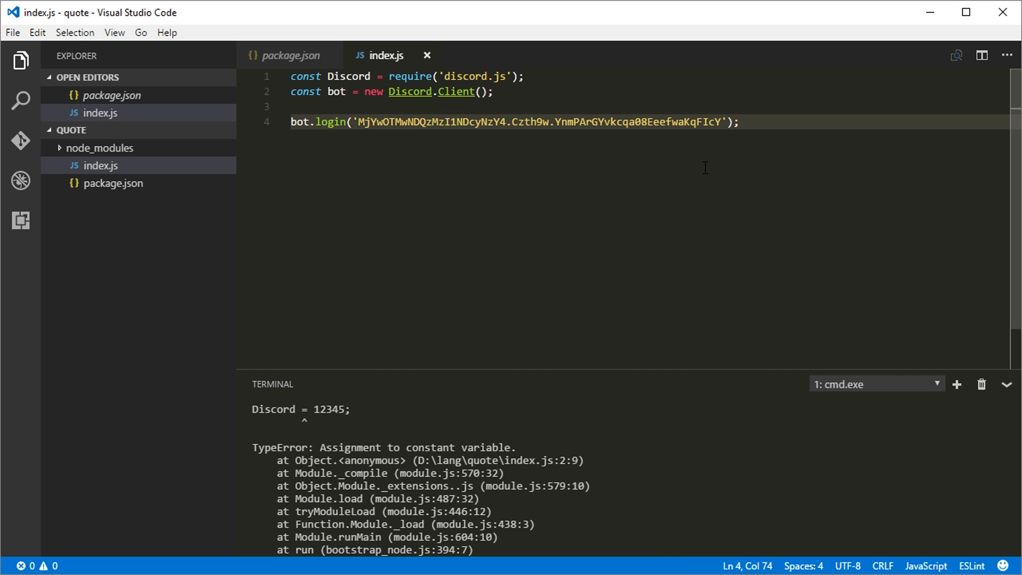
key(Up)
key(Up)
key(Up)
key(Home)
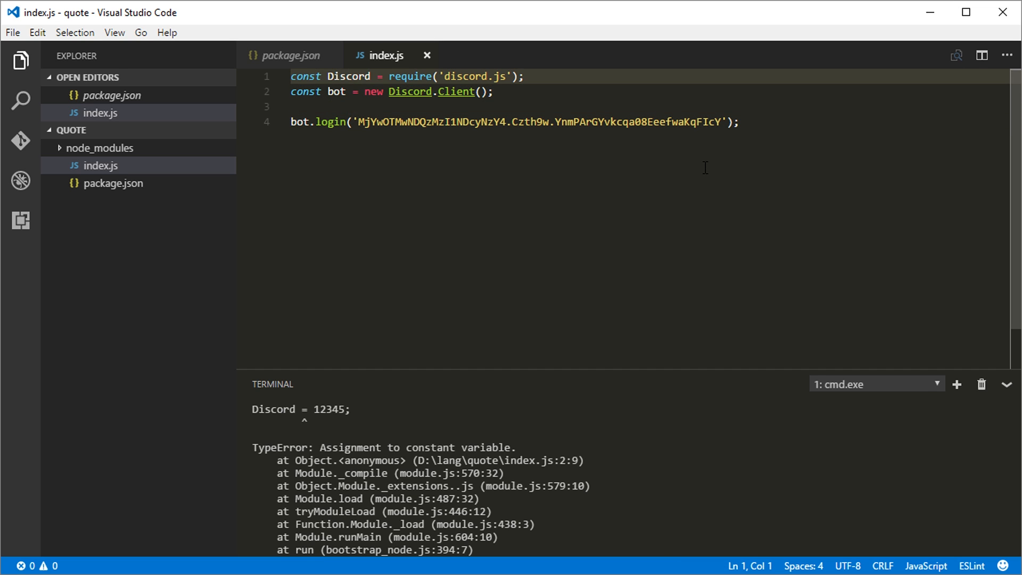
key(shift+Down)
key(Up)
key(Down)
key(shift+Down)
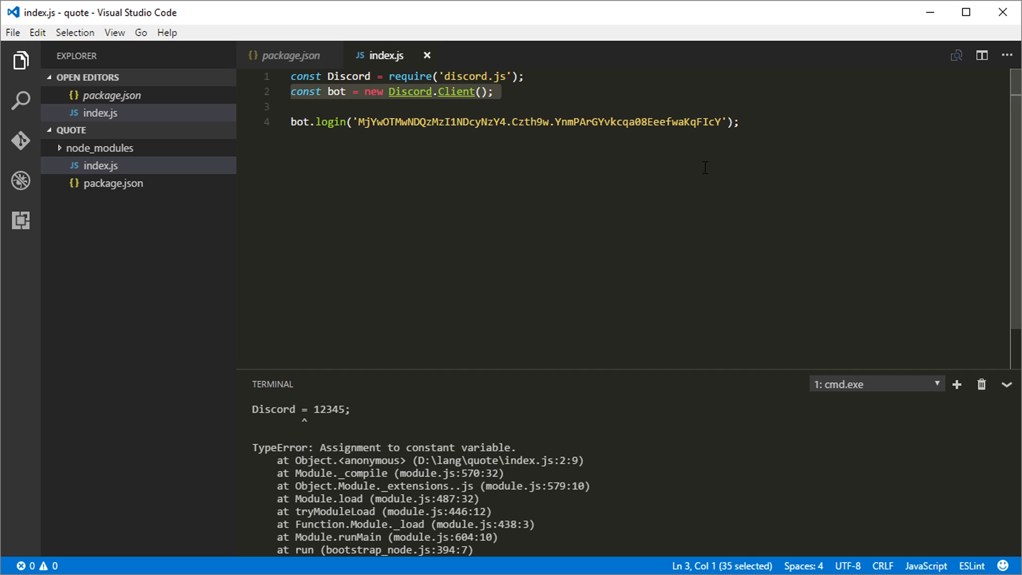
key(Down)
key(End)
key(shift+Home)
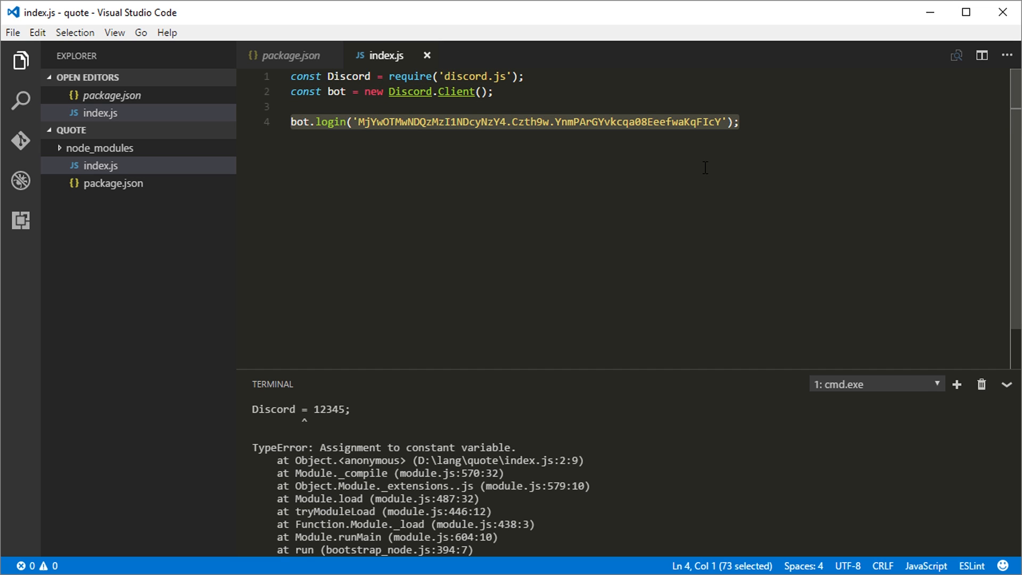
key(Left)
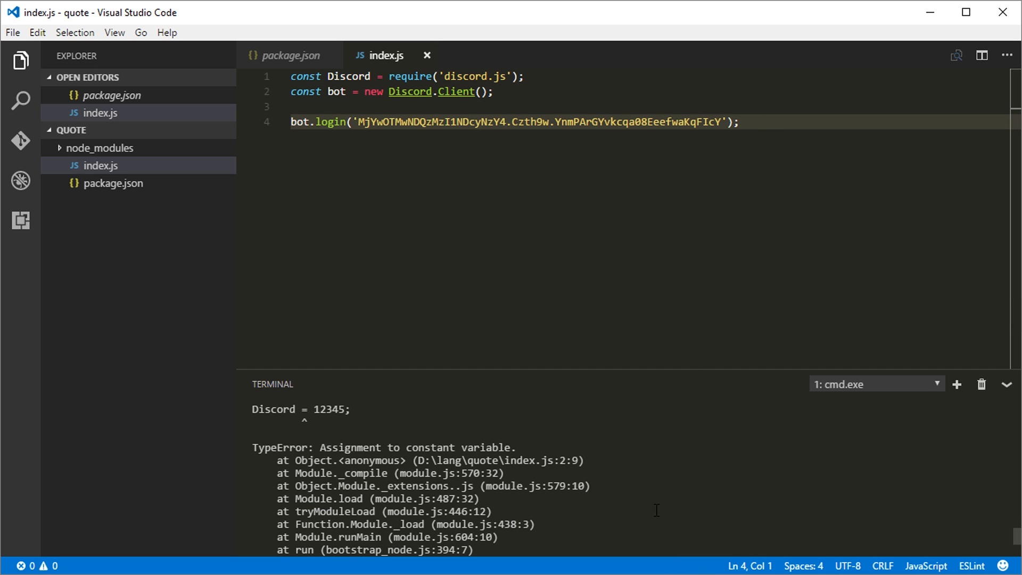
Start the bot with node . in the terminal and switch to Discord.
click(657, 510)
text(node .)
key(Return)
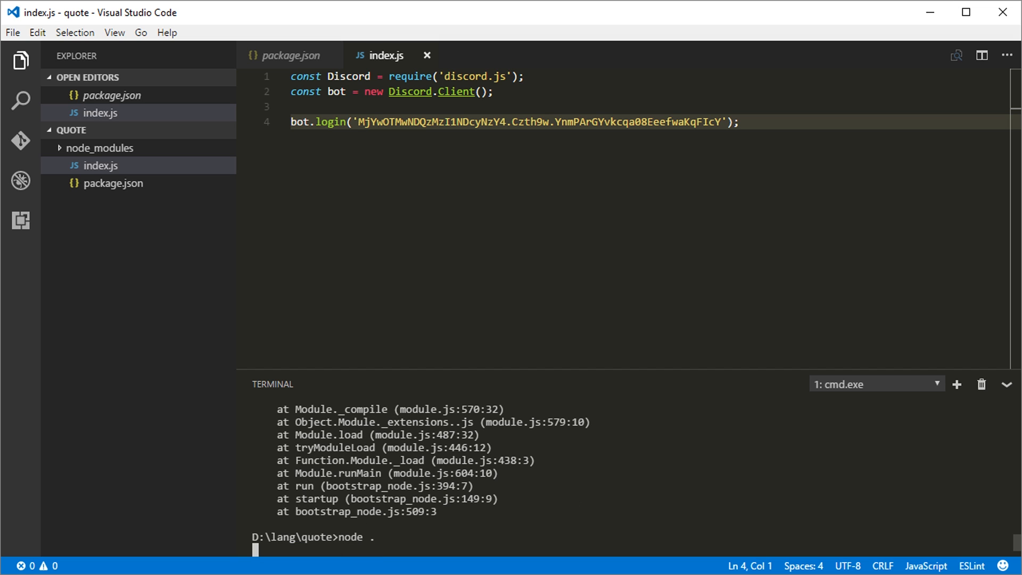
key(alt+Tab)
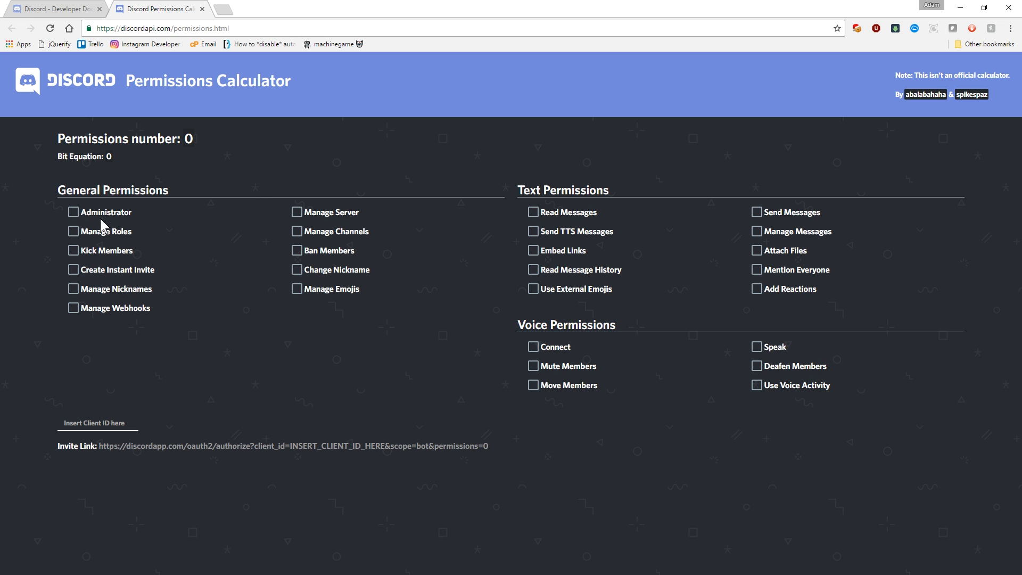
Tick every general, text and voice permission in the Permissions Calculator.
click(72, 213)
click(73, 250)
click(73, 232)
click(73, 289)
click(72, 309)
click(73, 270)
click(296, 213)
click(296, 251)
click(296, 289)
click(534, 232)
click(534, 385)
click(757, 232)
click(757, 212)
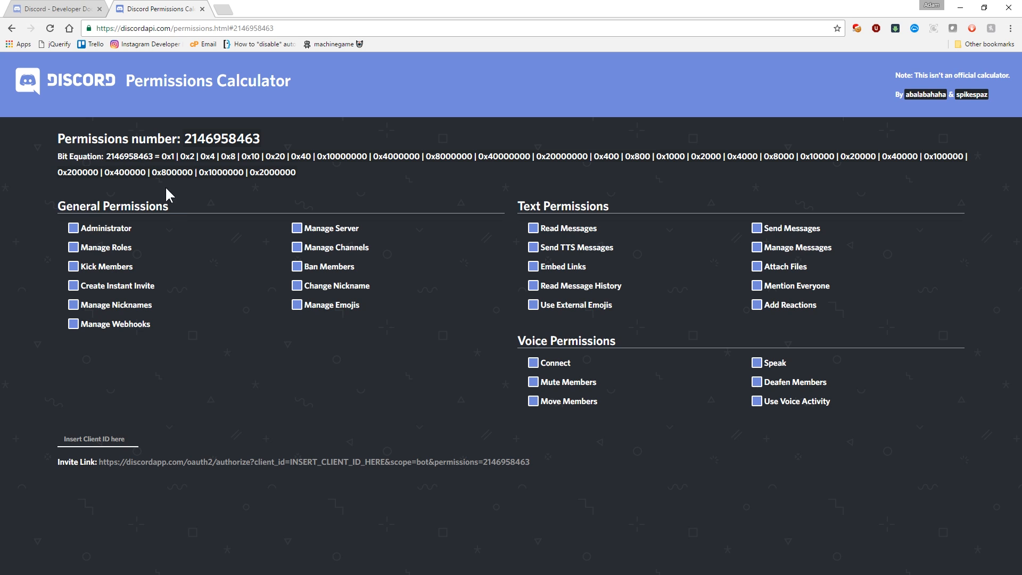
Untick and re-tick Kick Members and Manage Roles, leaving all permissions granted.
click(74, 267)
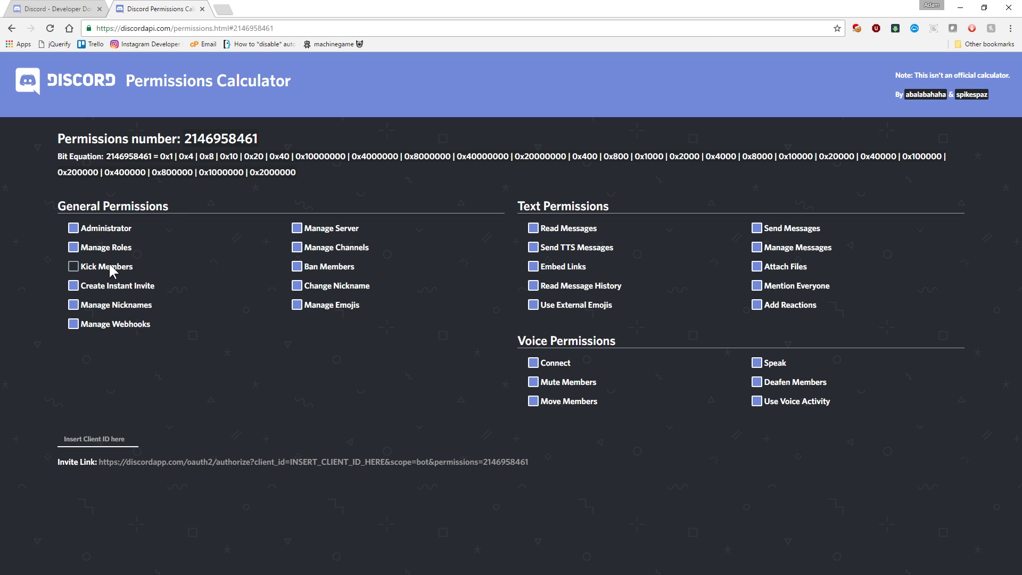
click(73, 248)
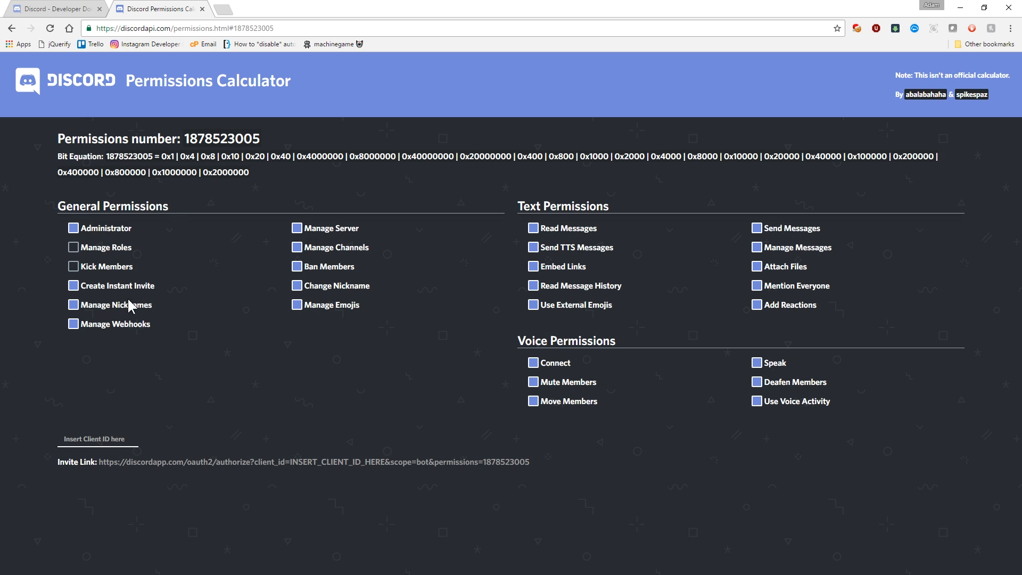
click(73, 267)
click(74, 248)
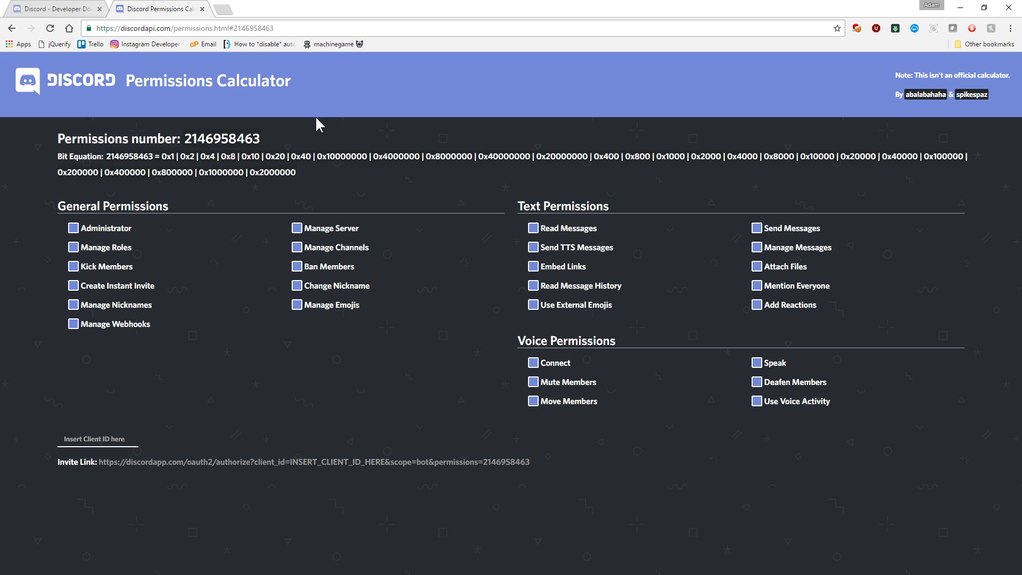
Copy Quote's Client ID from the developer portal and paste it into the calculator's Client ID field.
click(57, 9)
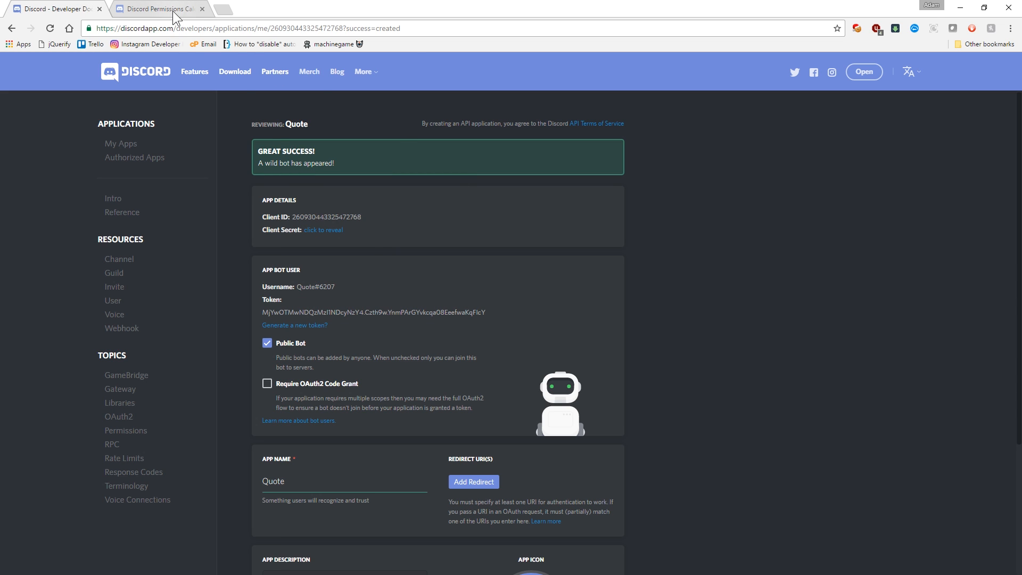
double_click(308, 217)
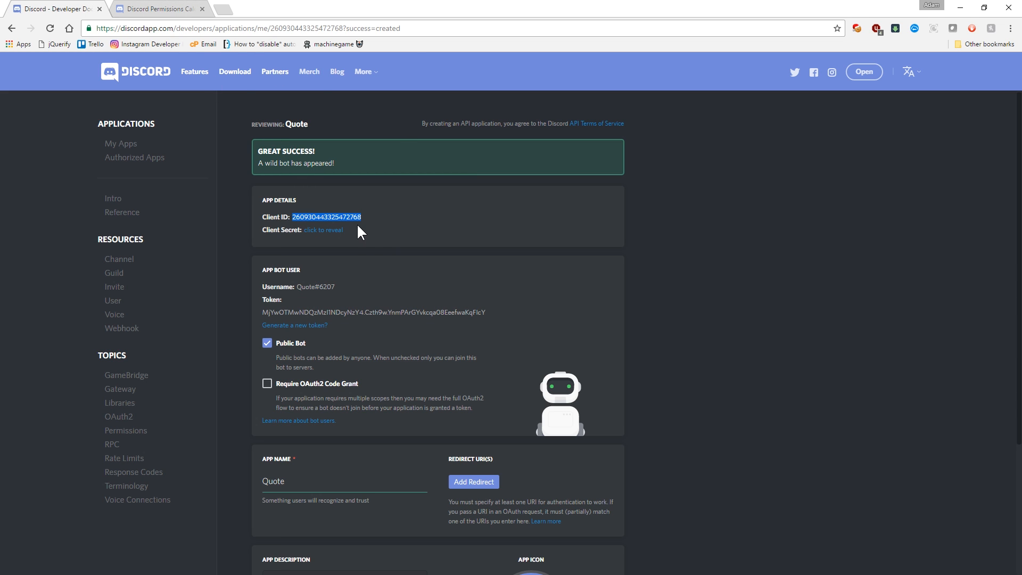
key(ctrl+c)
click(160, 9)
key(ctrl+v)
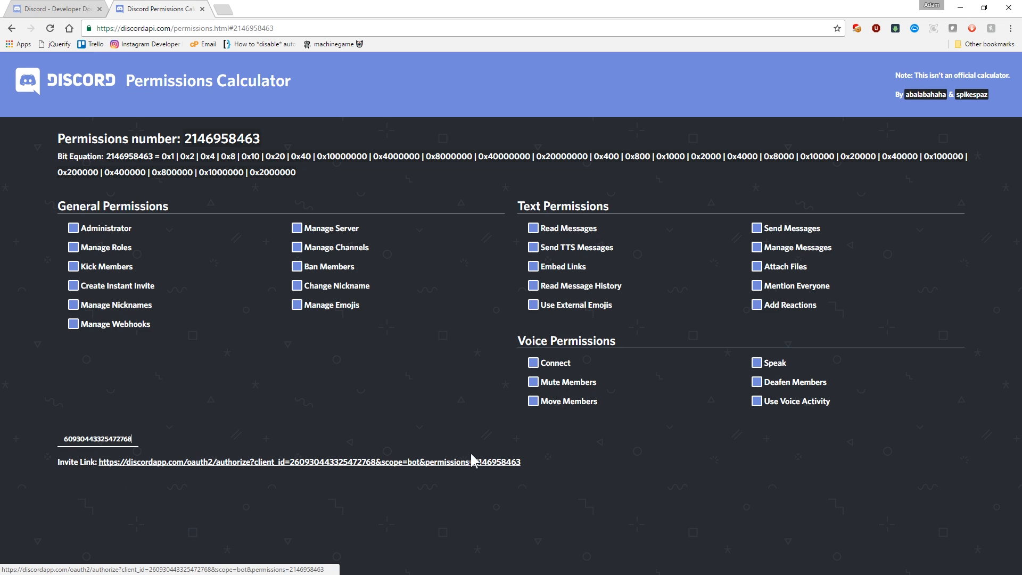
Follow the generated invite link, select Dev Server and authorize Quote to join it.
click(224, 472)
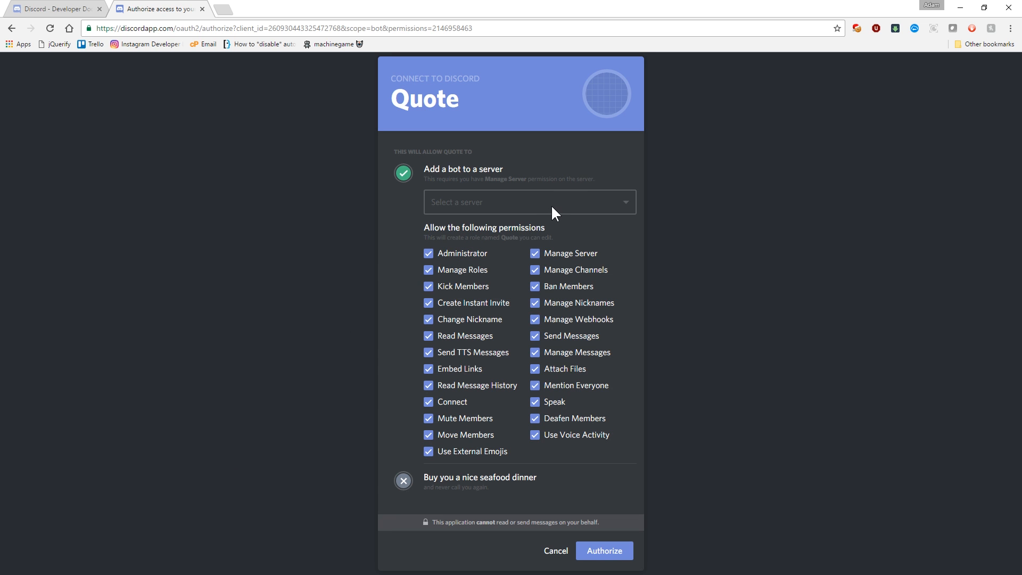
click(552, 203)
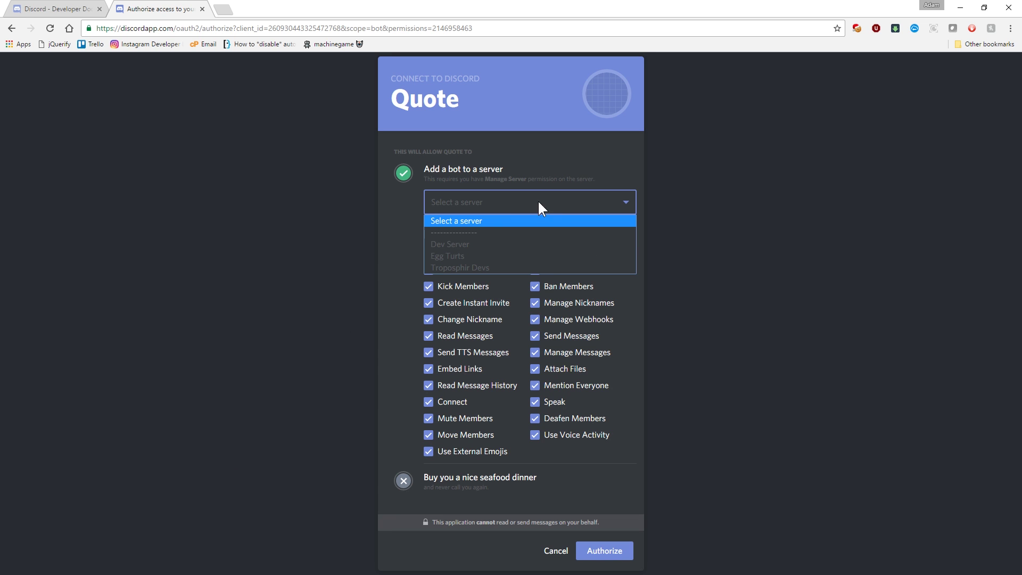
click(488, 245)
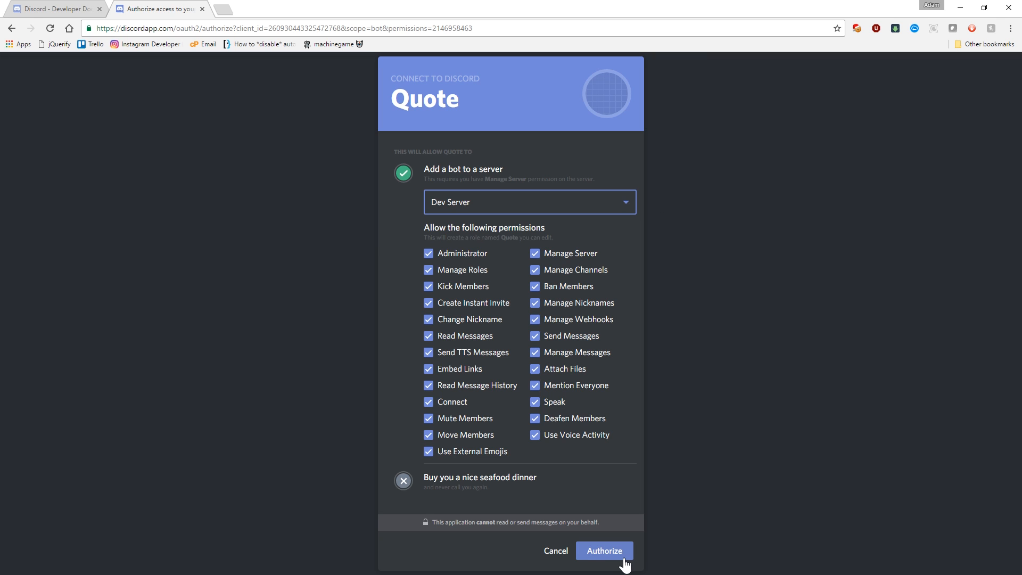
click(605, 550)
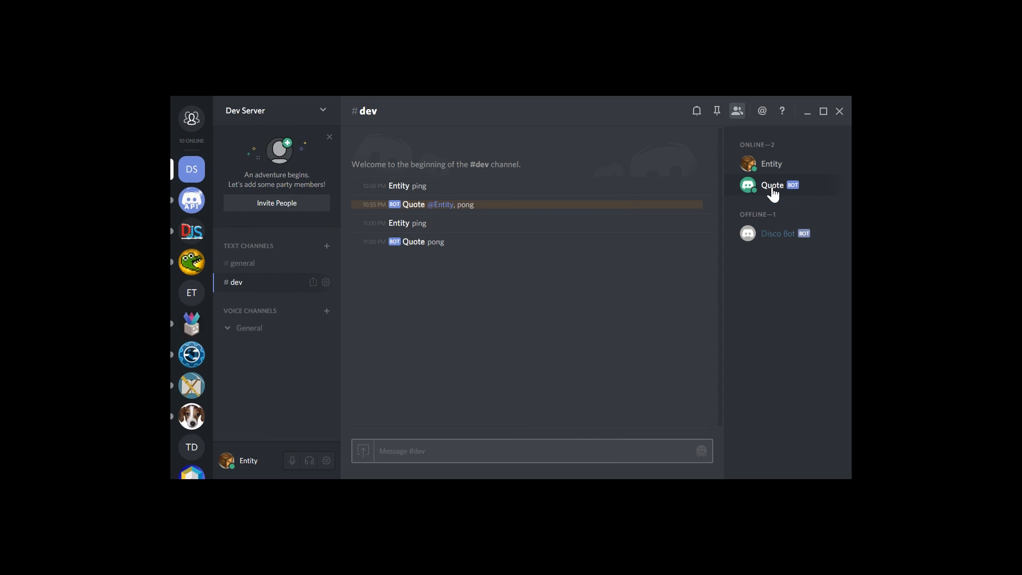
click(774, 184)
click(497, 292)
click(764, 185)
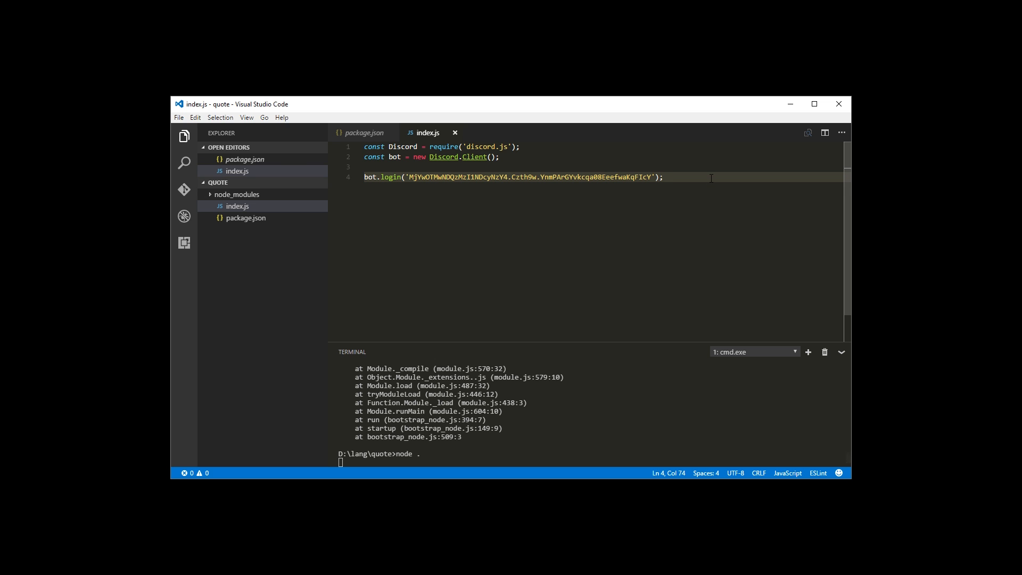
Add blank lines above bot.login in index.js and save the file.
key(Up)
key(Return)
key(Return)
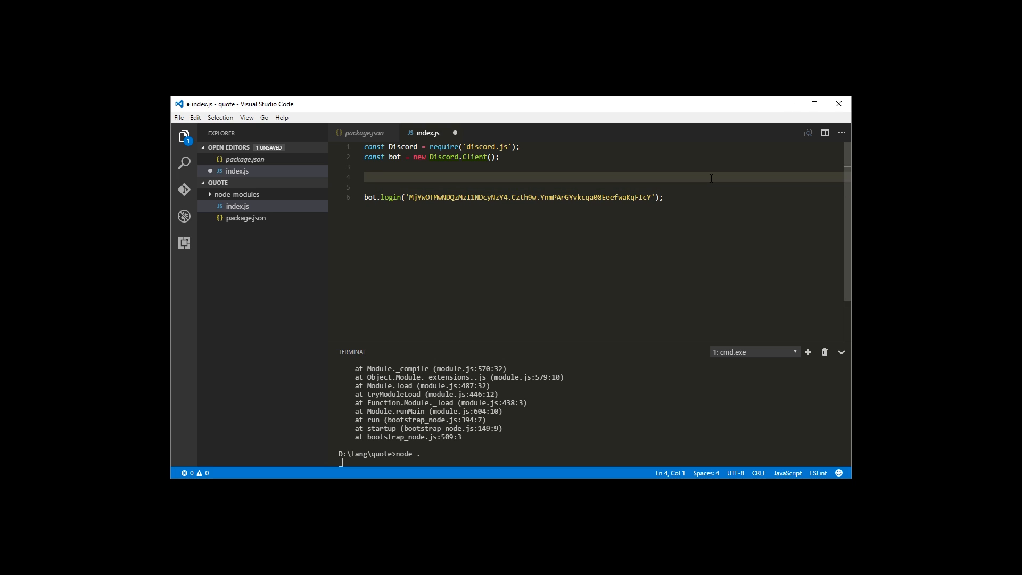
key(ctrl+s)
key(alt+Tab)
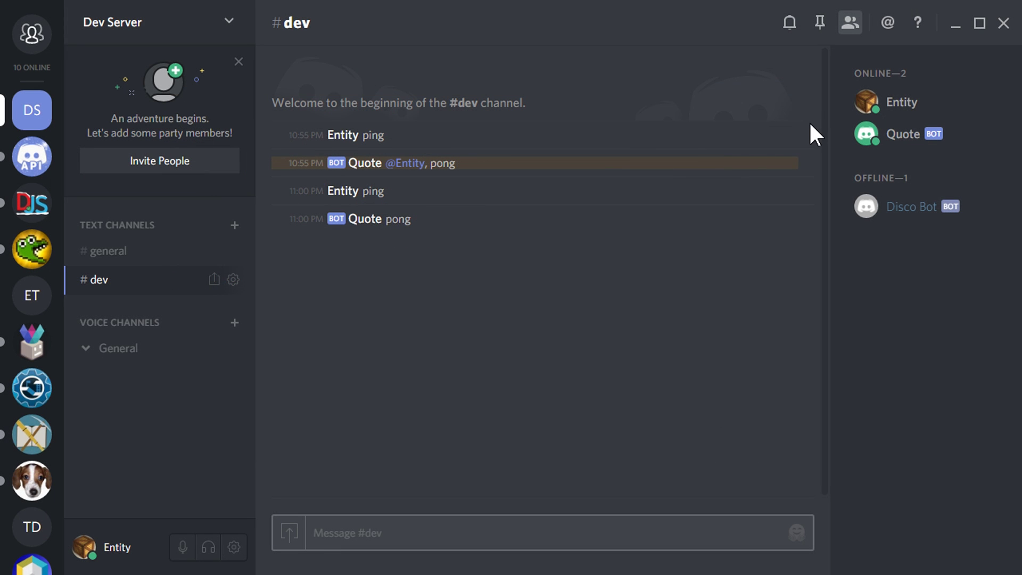
key(alt+Tab)
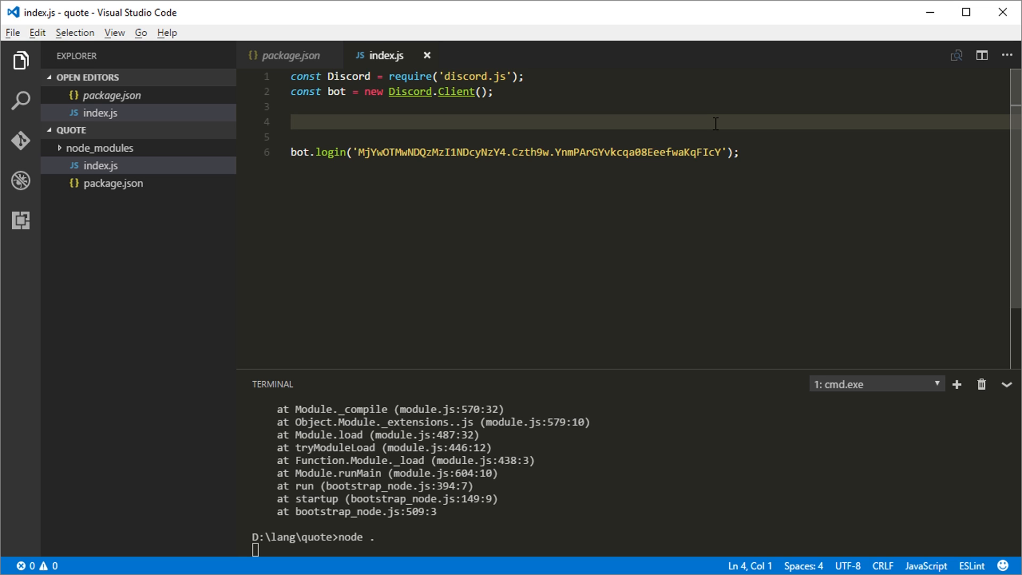
text(client.)
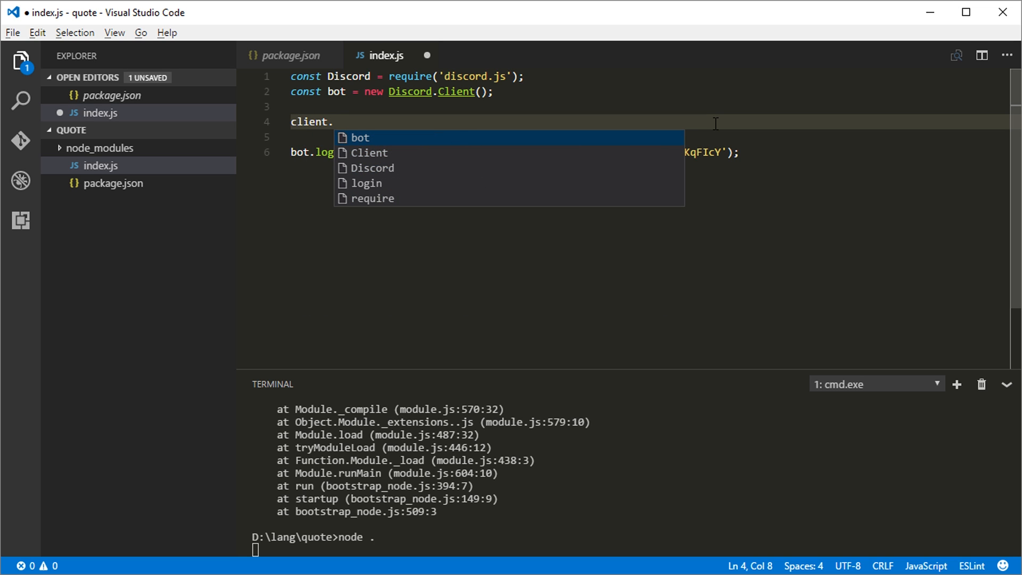
text(on()
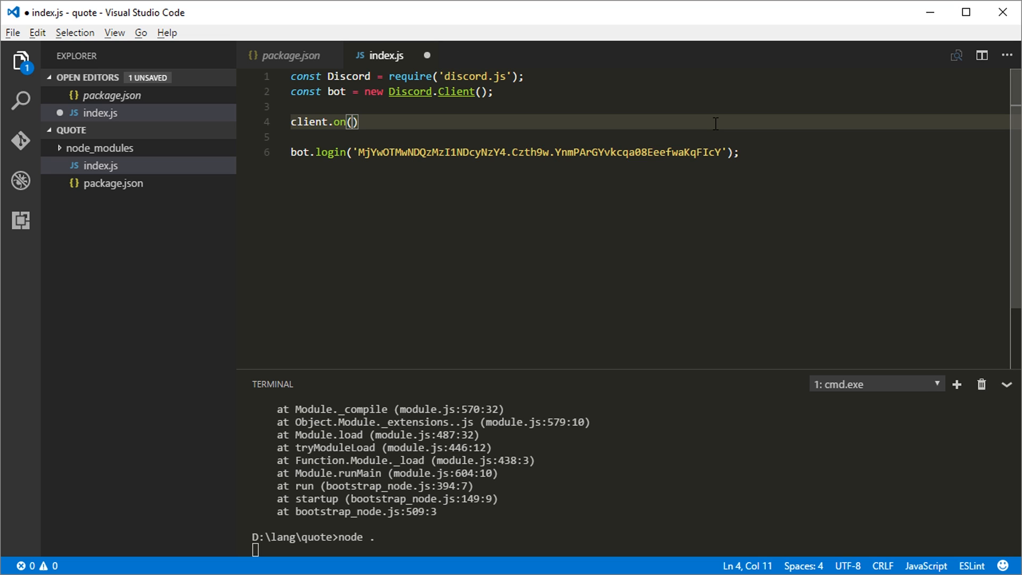
text('message', (message) -> {)
Finish the client.on('message', (message) => { }) handler with an open body and save.
key(Return)
key(Down)
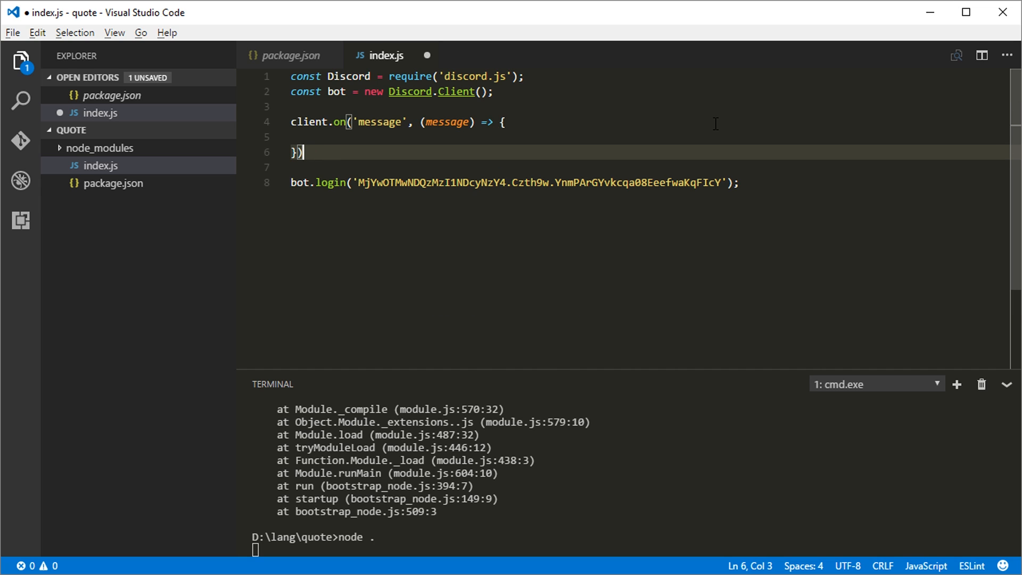
text(;)
key(ctrl+s)
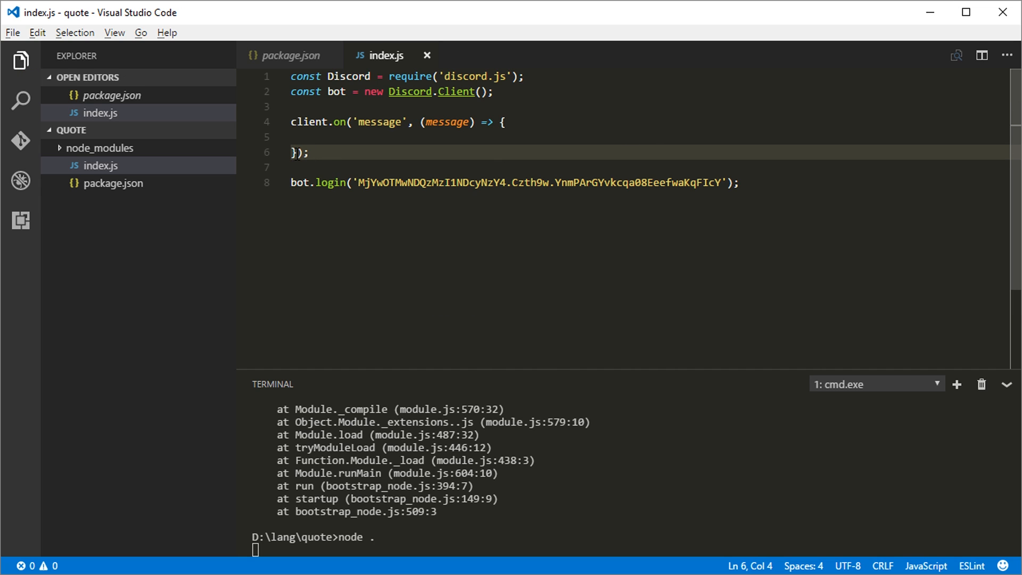
mouse_move(297, 152)
mouse_down()
mouse_move(288, 154)
mouse_move(421, 122)
mouse_up()
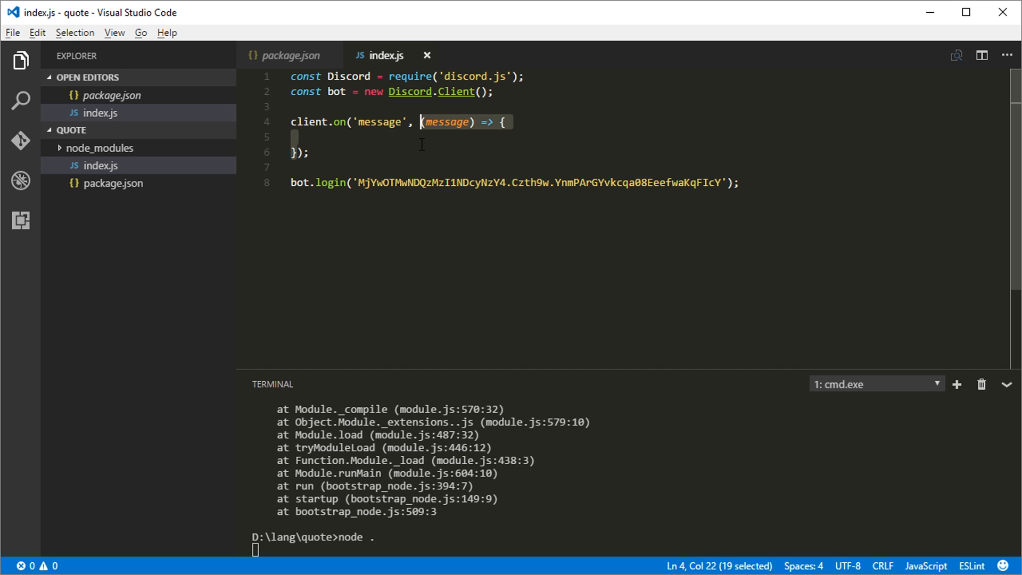
double_click(442, 122)
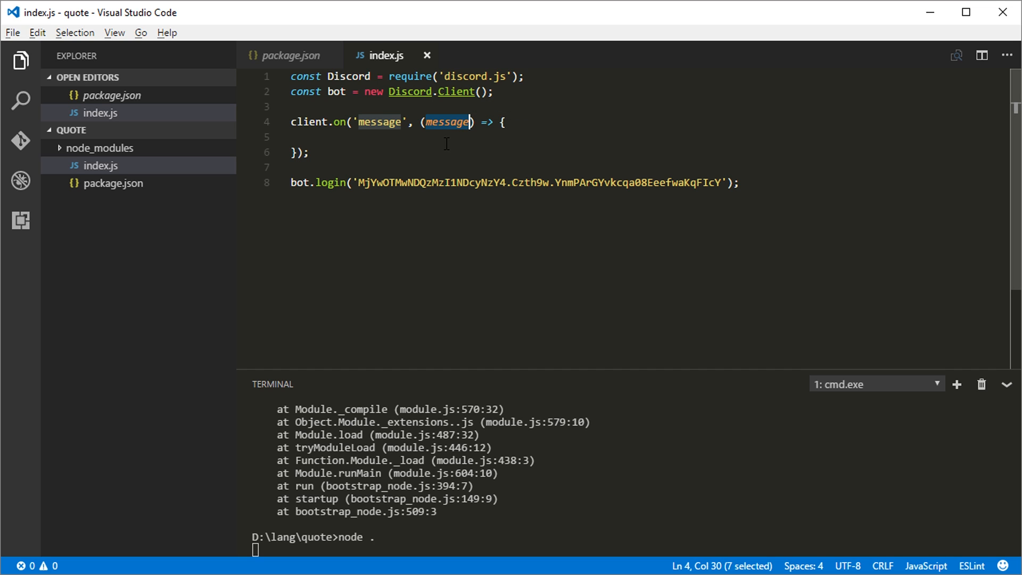
Indent the empty line inside the callback body, save, and settle the cursor there.
click(447, 140)
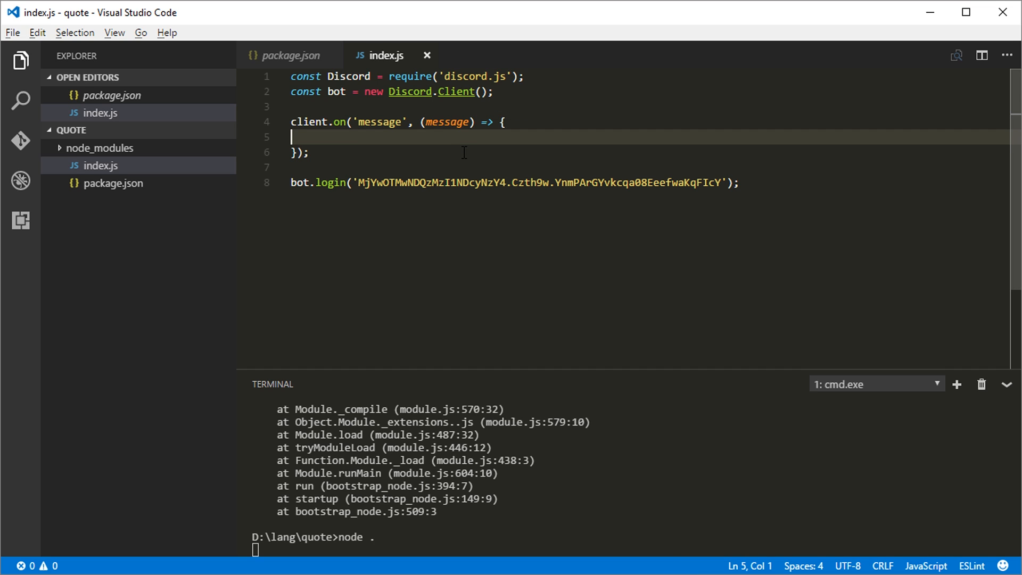
key(Tab)
key(ctrl+s)
key(Up)
key(End)
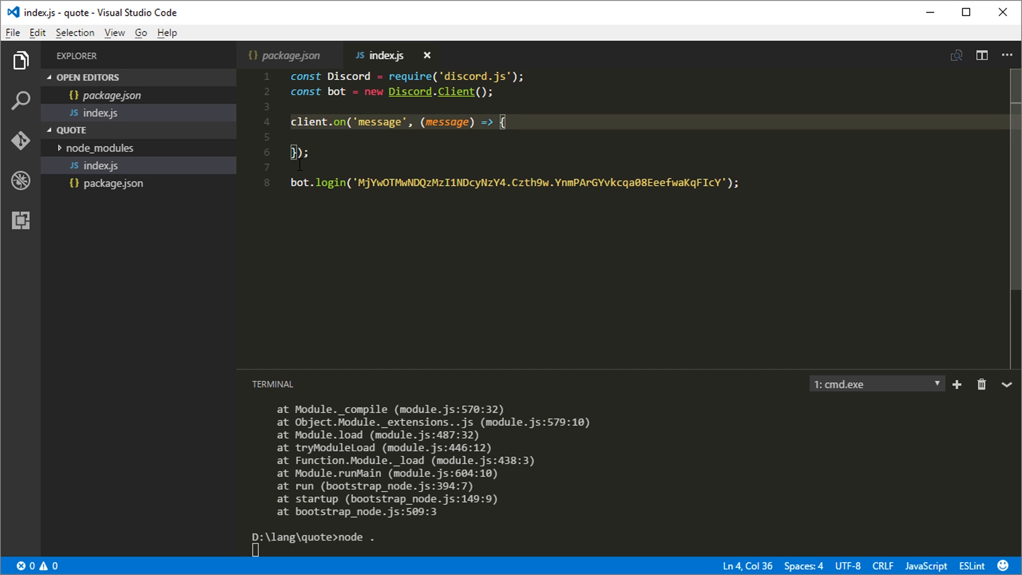
key(Down)
key(Down)
click(444, 136)
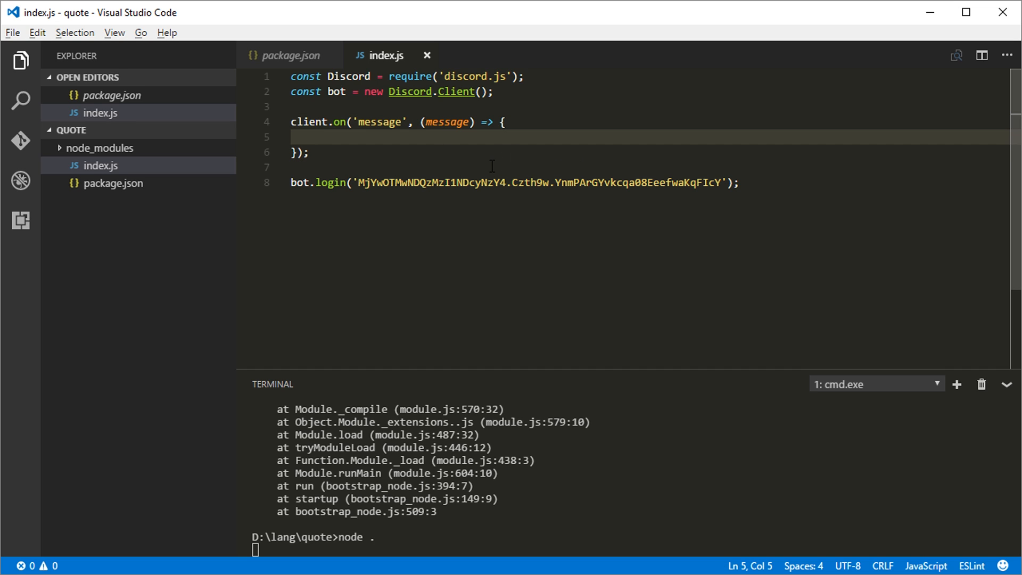
Write if(message.content == 'ping') { message.reply('pong'); } inside the callback and save.
key(Return)
key(Return)
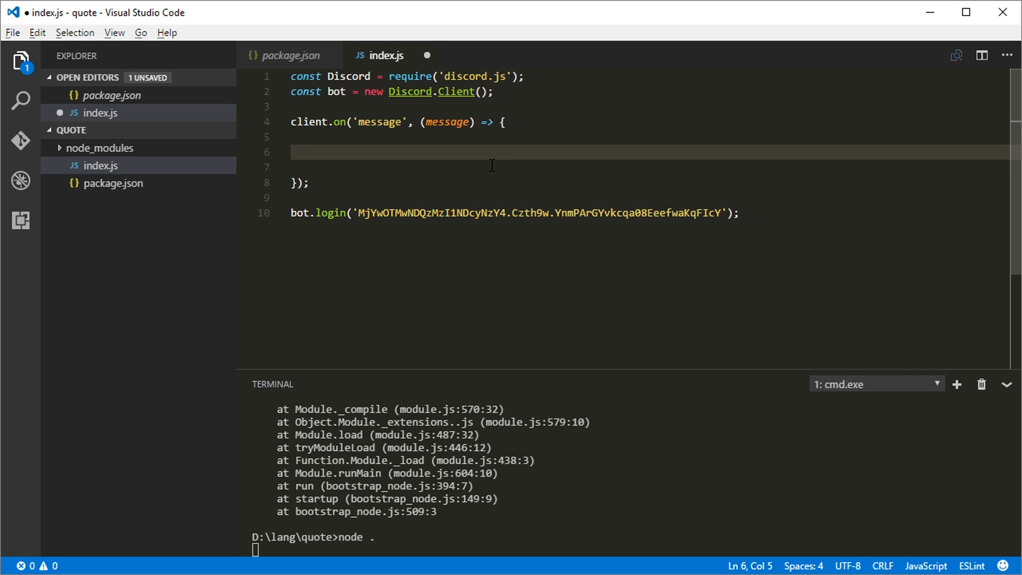
text(if(message.content ==)
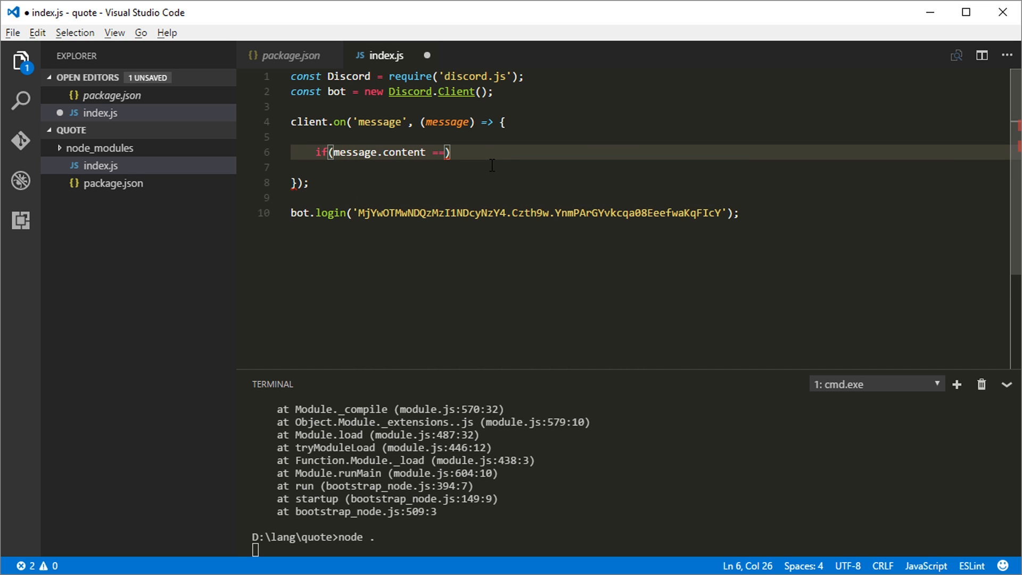
text( 'ping') {)
key(Return)
key(ctrl+s)
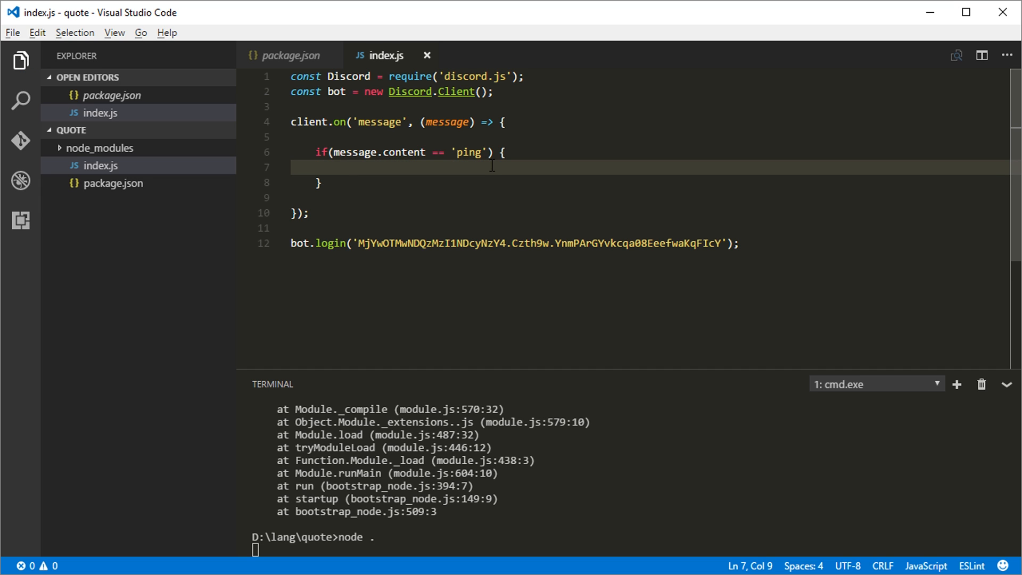
text(message.rep)
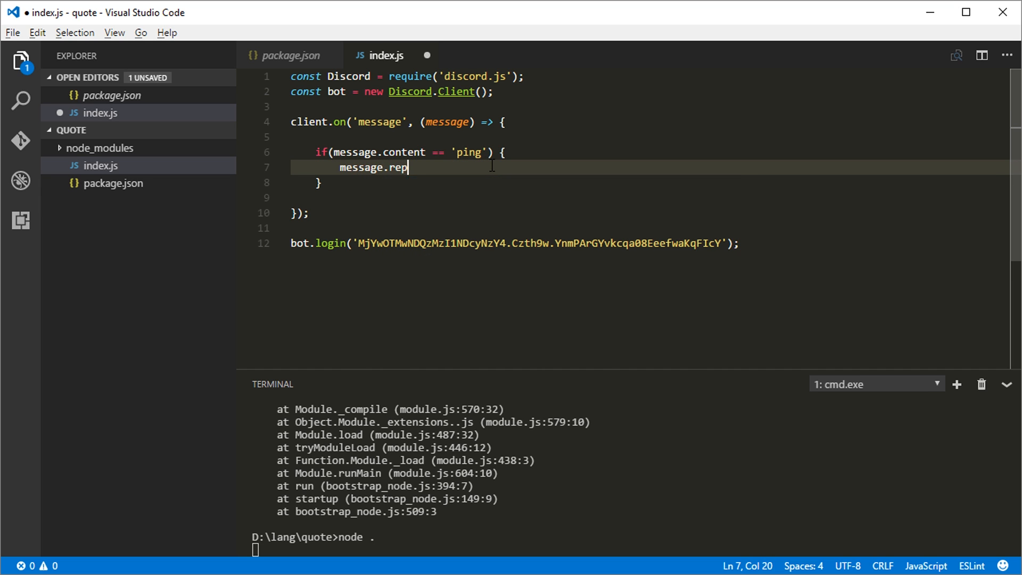
text(ly('pong');)
key(ctrl+s)
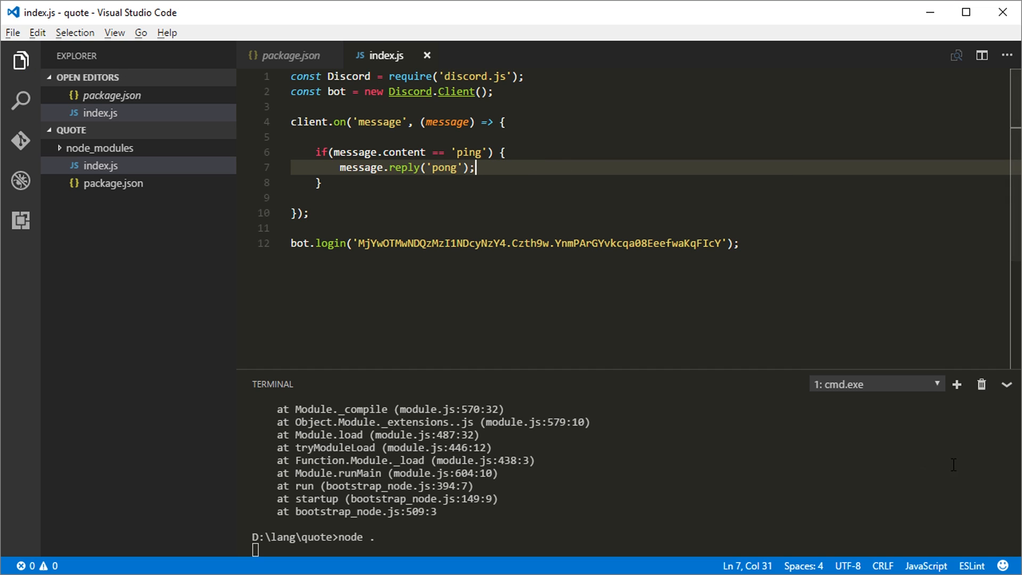
click(763, 517)
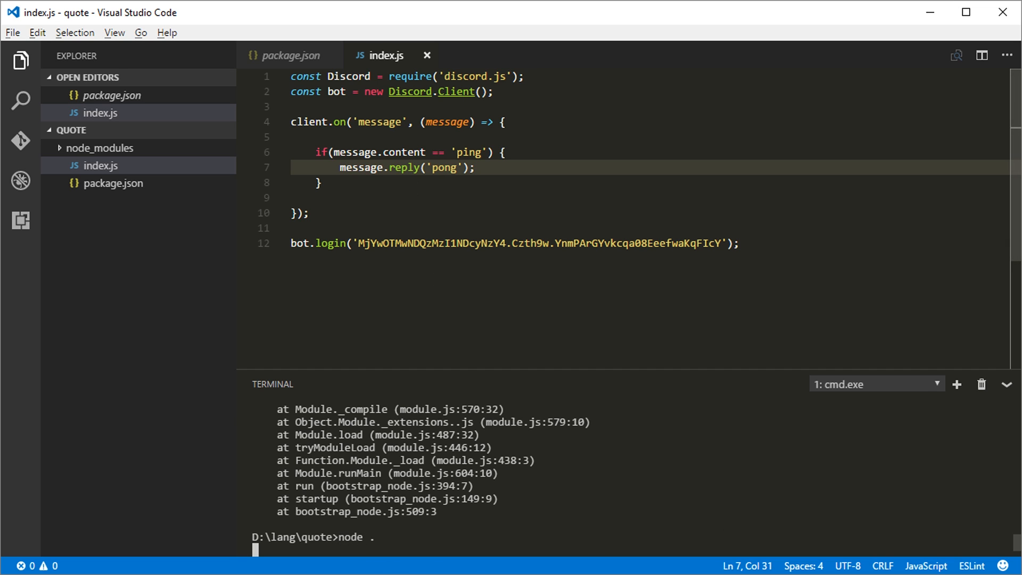
Send 'ping' twice in Discord's #dev channel; no reply appears, then return to the editor.
key(alt+Tab)
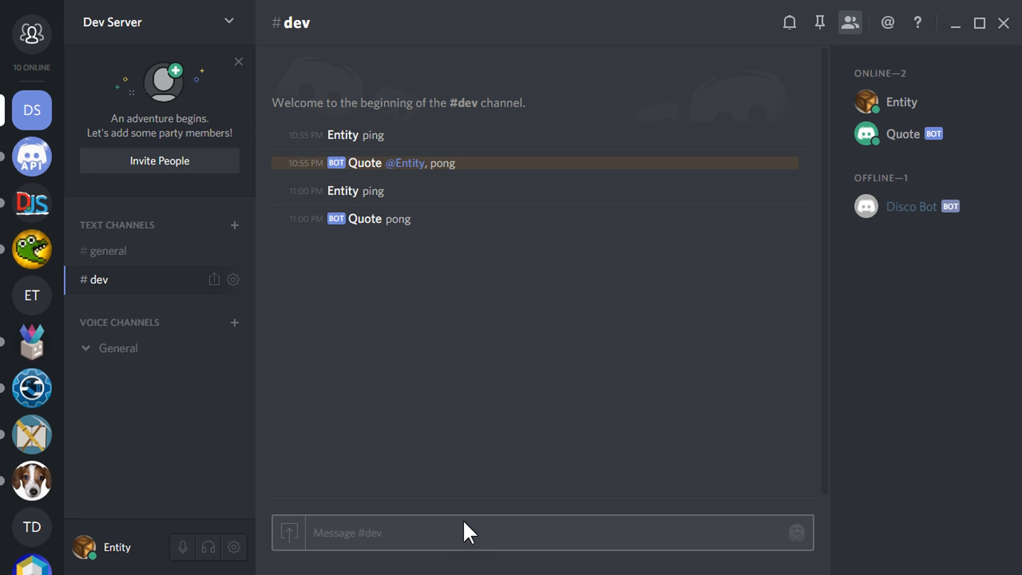
text(ping)
key(Return)
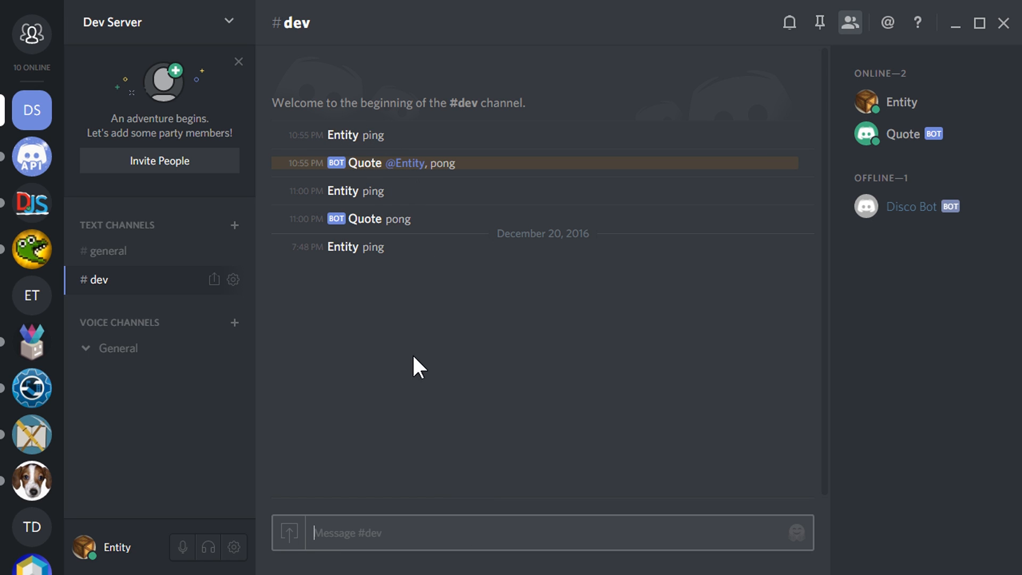
text(ping)
key(Return)
key(alt+Tab)
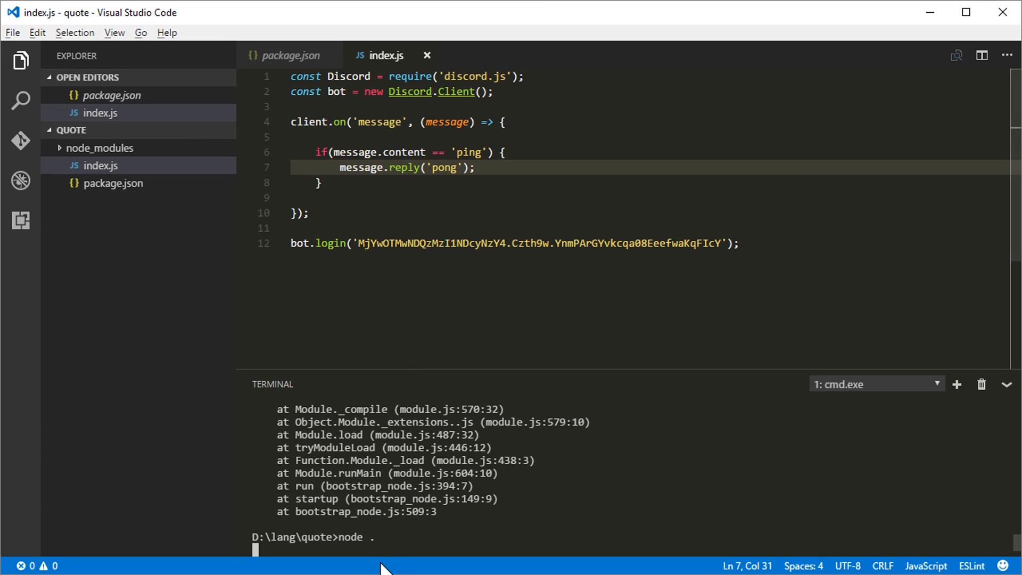
Stop the bot with Ctrl+C and rerun node ., exposing 'ReferenceError: client is not defined'.
drag(377, 537, 340, 537)
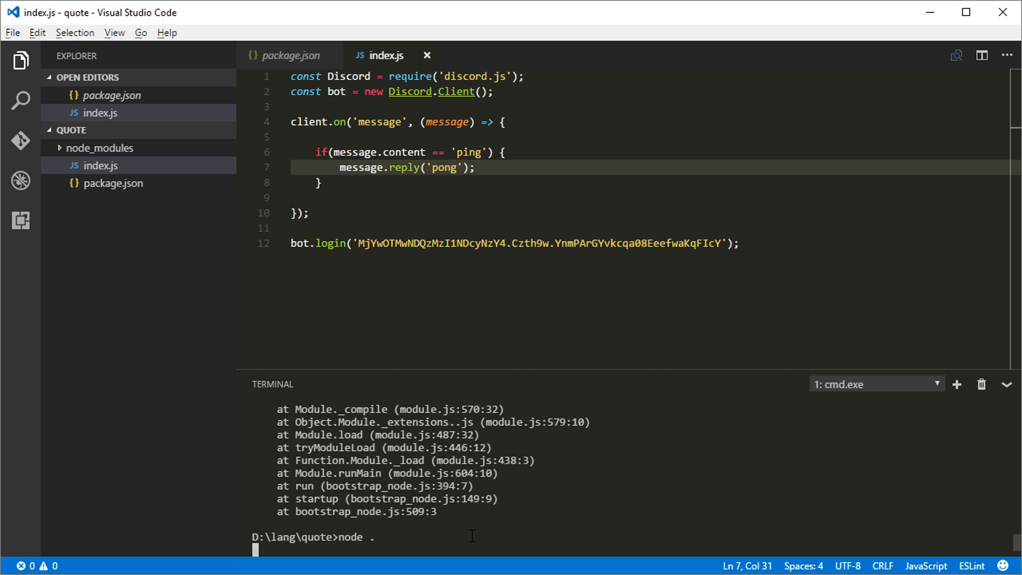
key(ctrl+c)
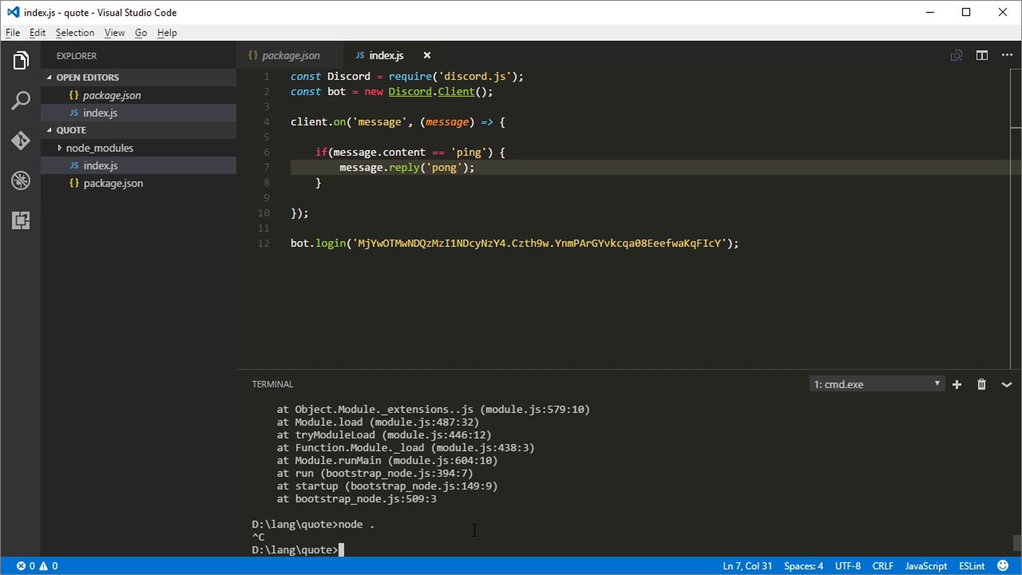
text(asdf;alkjwe)
key(BackSpace)
key(BackSpace)
key(BackSpace)
text(node .)
key(Return)
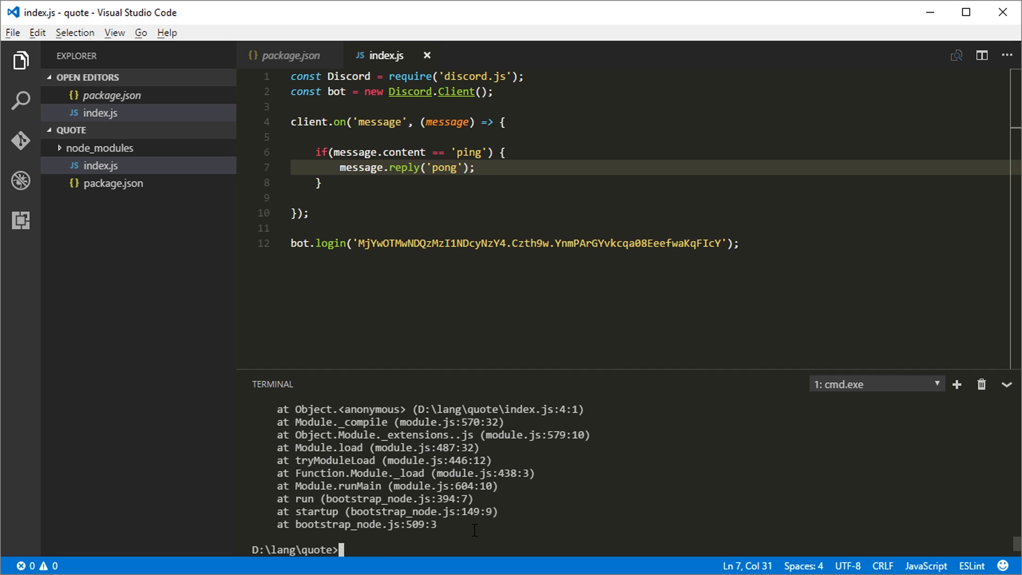
scroll(473, 528, up, 3)
scroll(474, 528, down, 2)
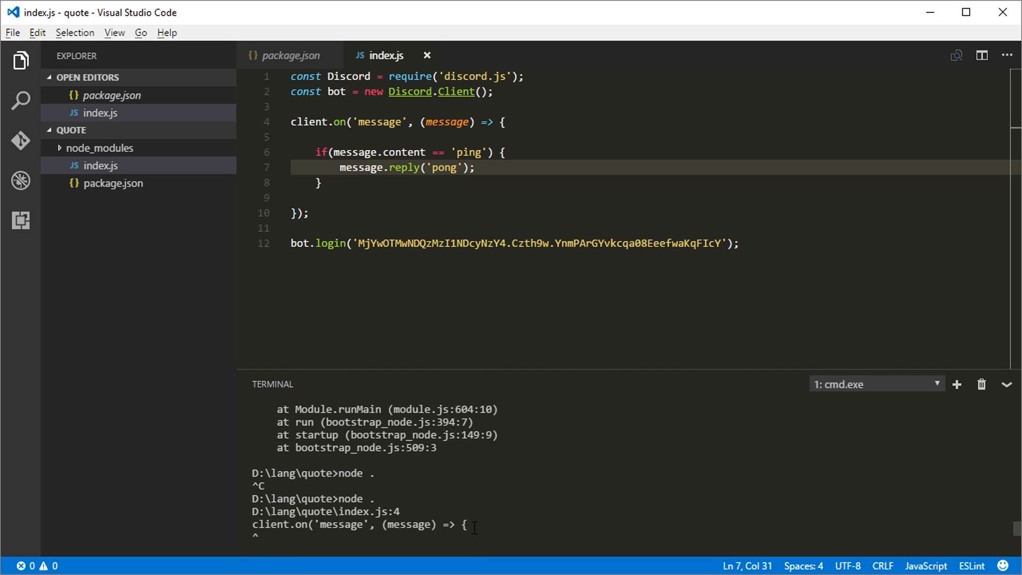
scroll(473, 527, up, 3)
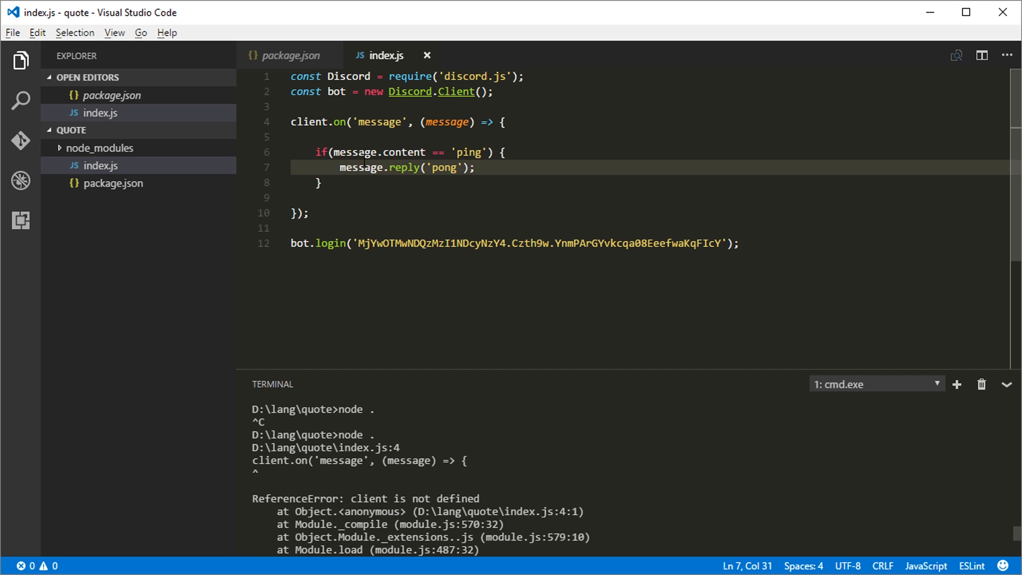
Replace client with bot on line 4 to match the name defined on line 2, and save.
double_click(321, 122)
text(bot)
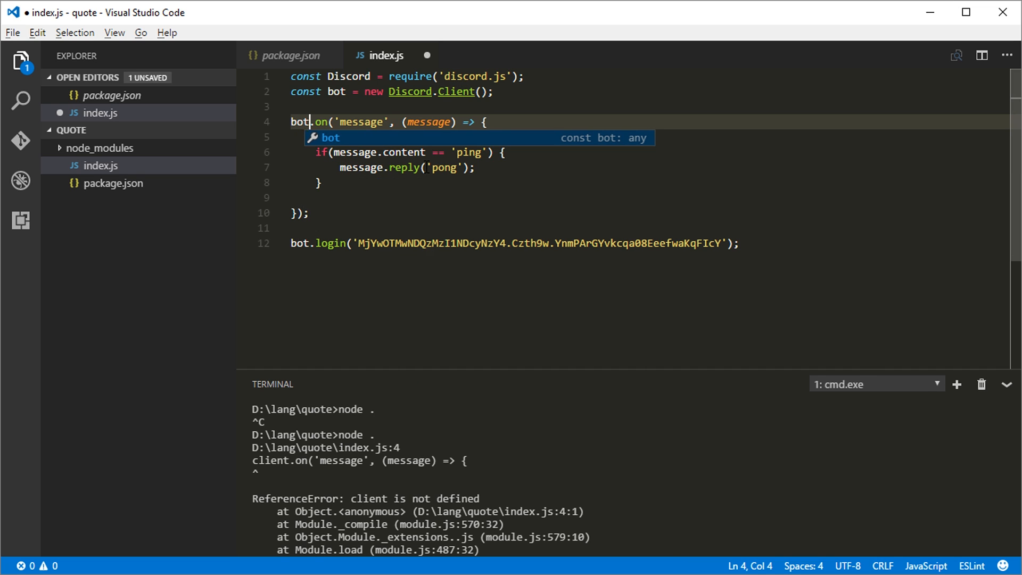
key(ctrl+s)
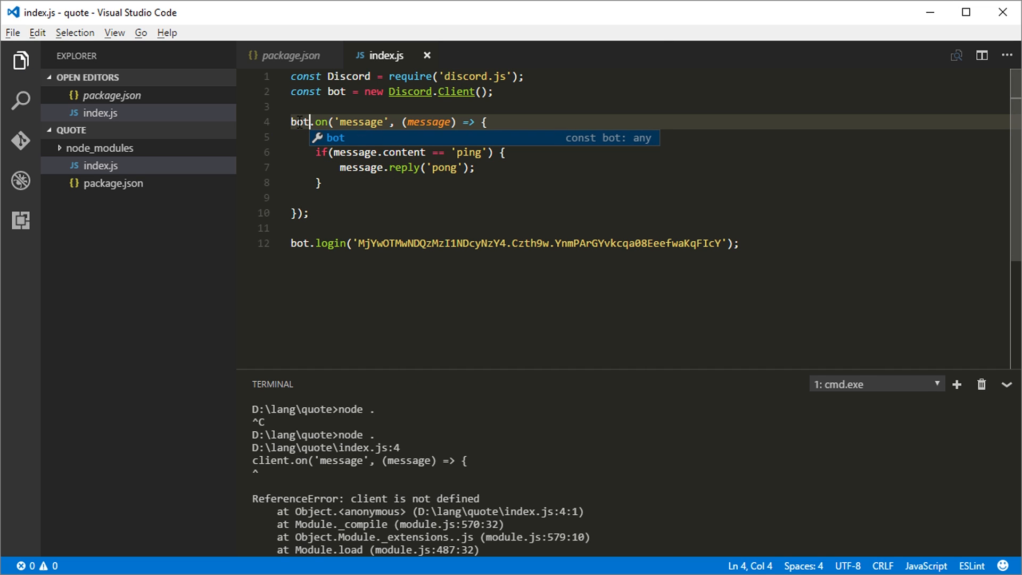
double_click(300, 121)
double_click(336, 91)
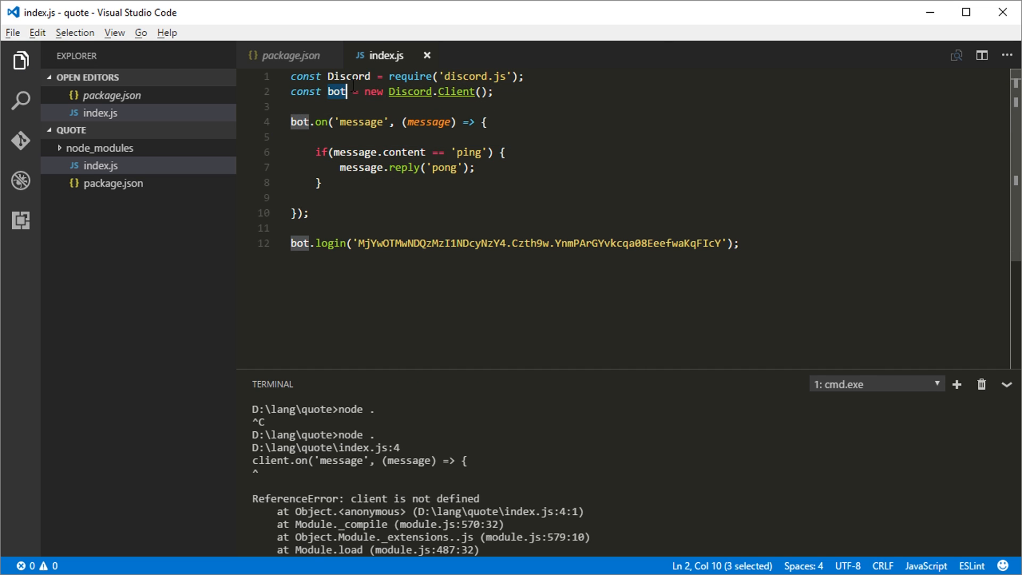
click(292, 121)
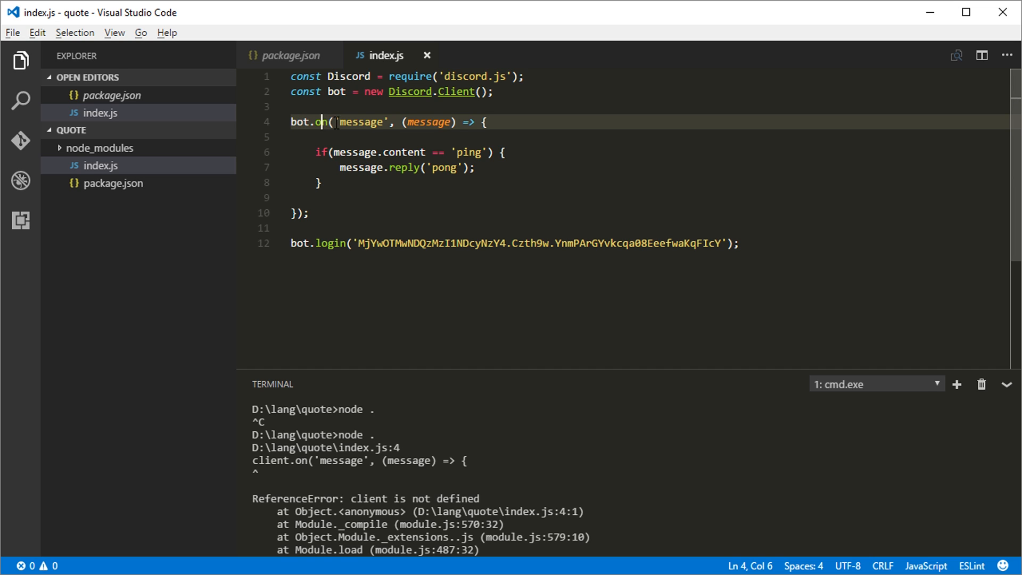
double_click(361, 122)
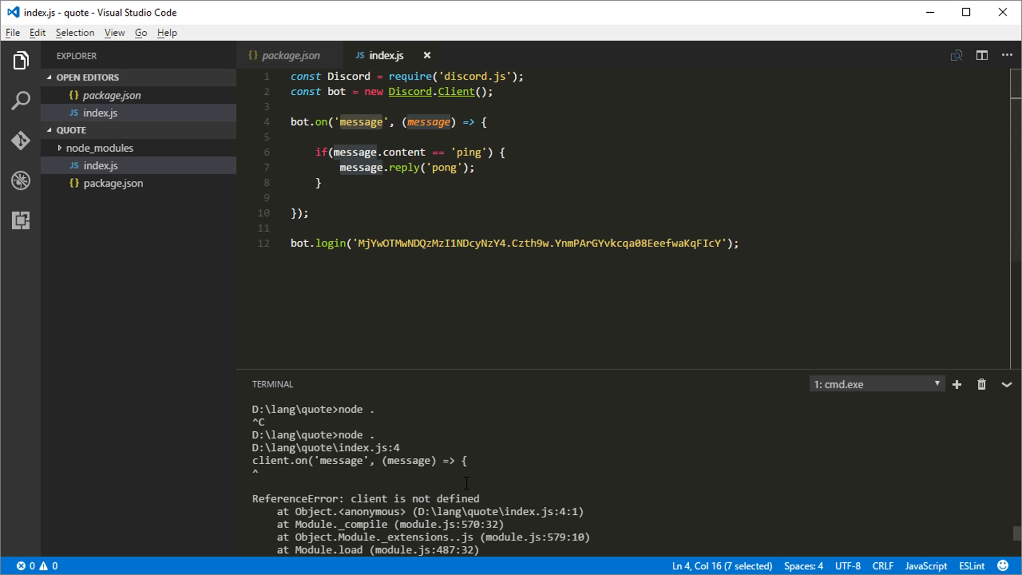
Rerun the bot with node . and switch to Discord to test it.
click(598, 476)
text(node .)
key(Return)
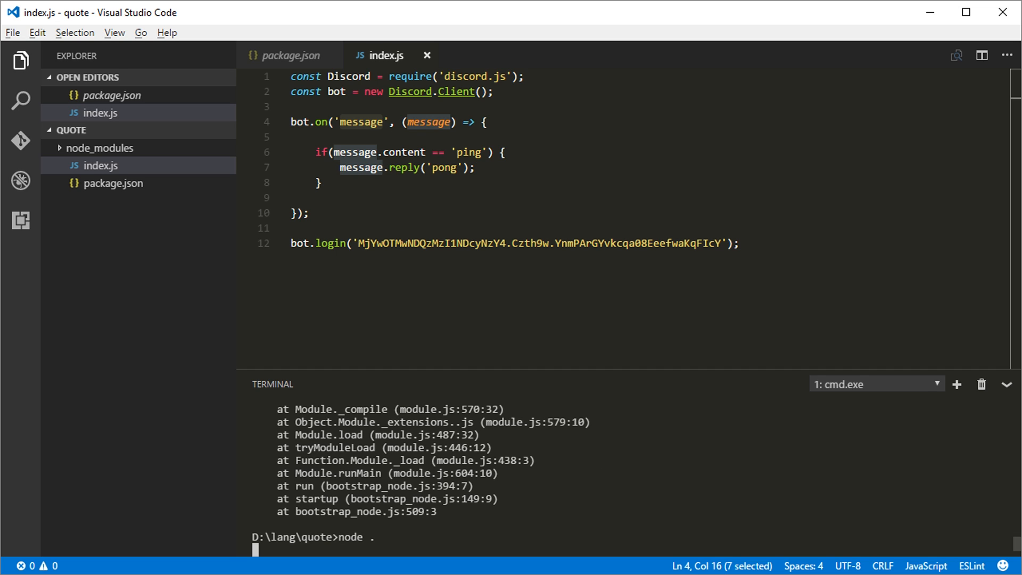
key(alt+Tab)
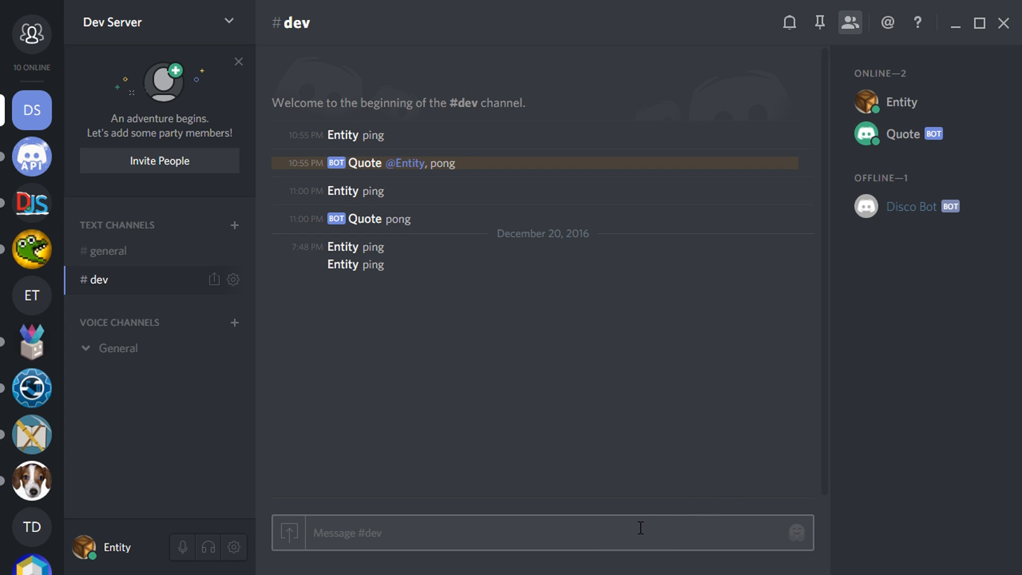
text(ping)
key(Return)
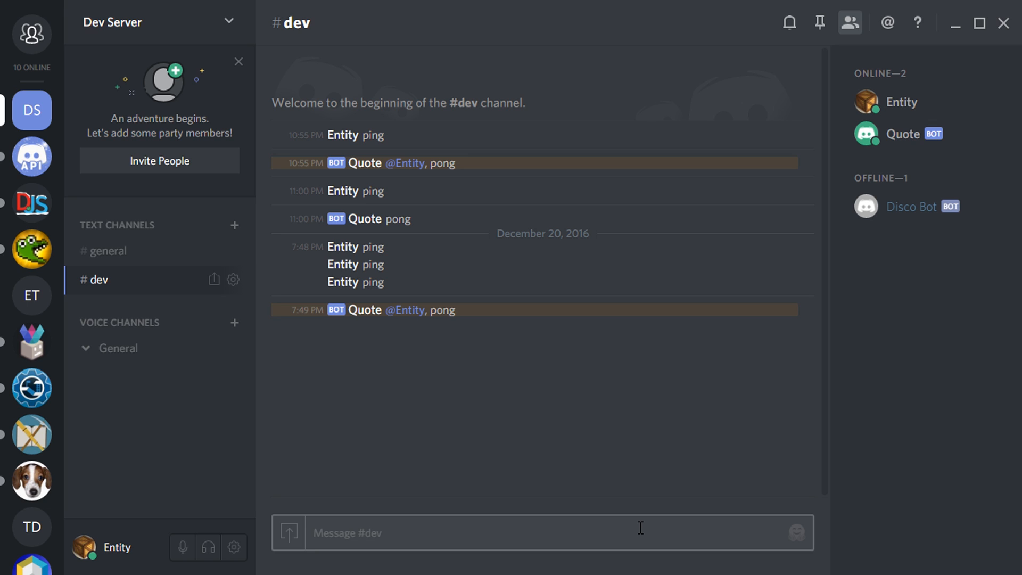
double_click(430, 311)
click(526, 323)
key(alt+Tab)
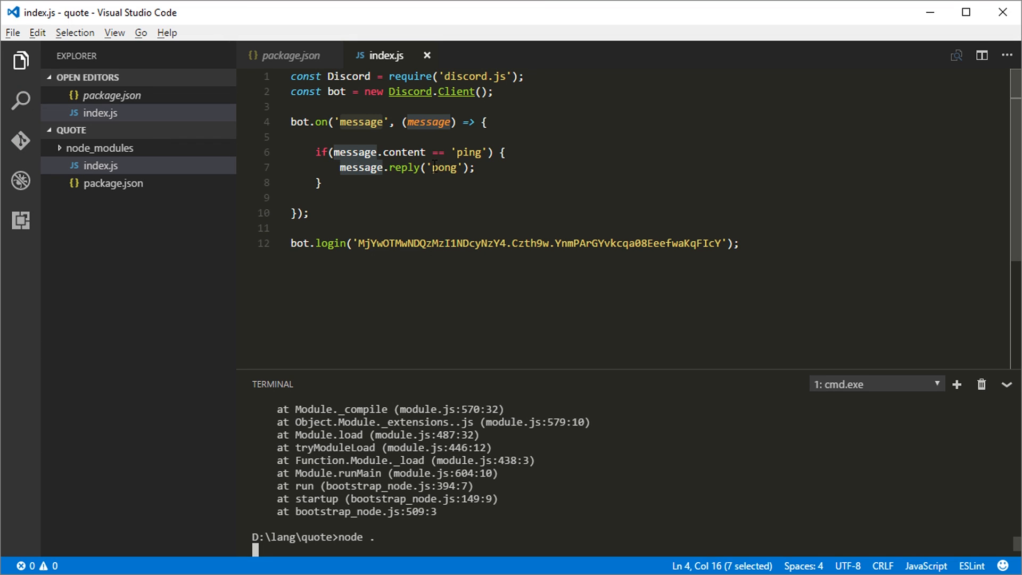
Compare the reply line in index.js against the mention-style reply shown in Discord.
click(426, 167)
double_click(444, 166)
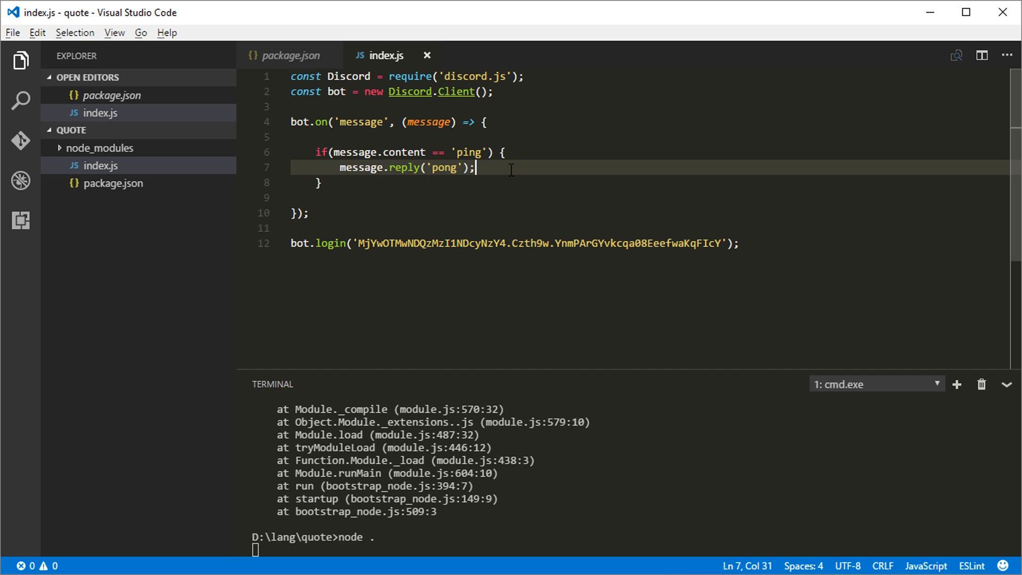
key(alt+Tab)
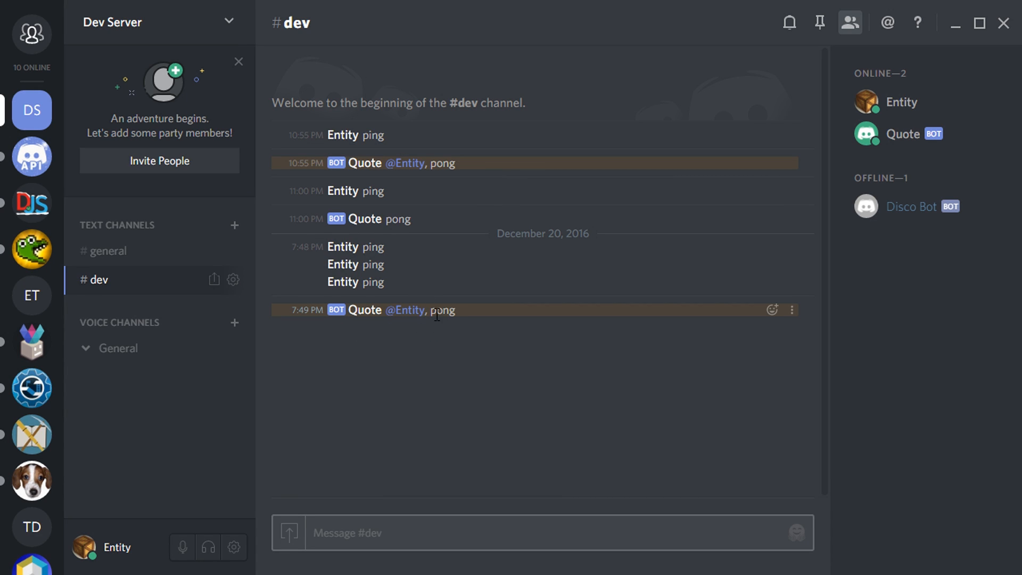
key(alt+Tab)
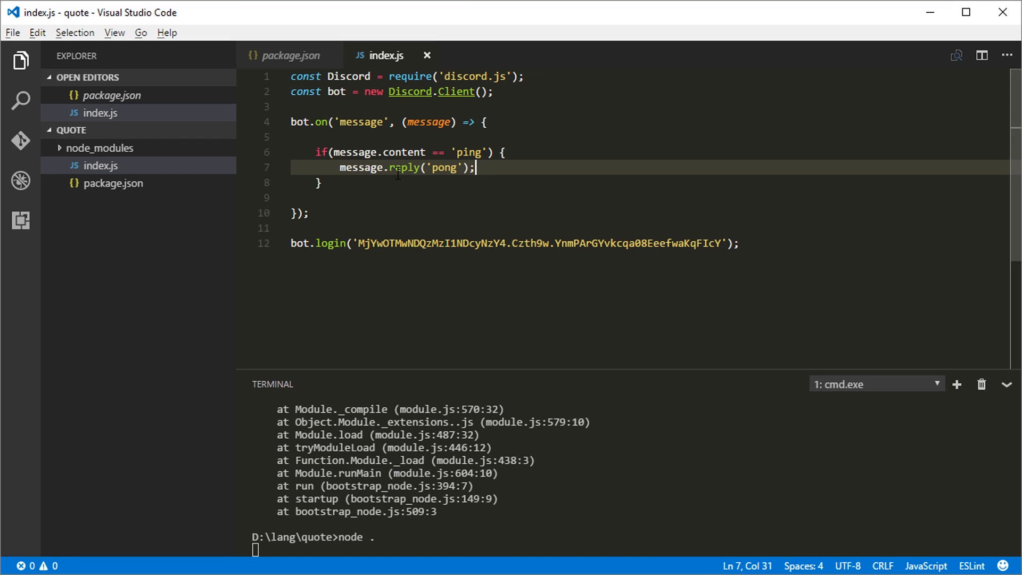
double_click(403, 167)
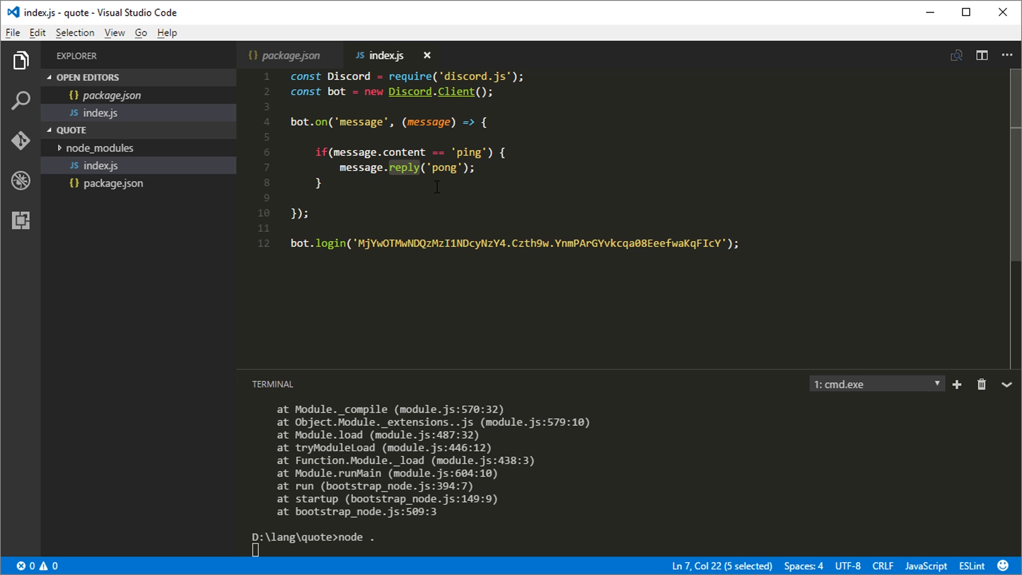
Comment out message.reply and add message.channel.sendMessage('pong'); below it, saving index.js.
key(Home)
key(ctrl+shift+Right)
key(End)
key(Home)
text(//)
key(Left)
key(End)
key(Return)
key(ctrl+s)
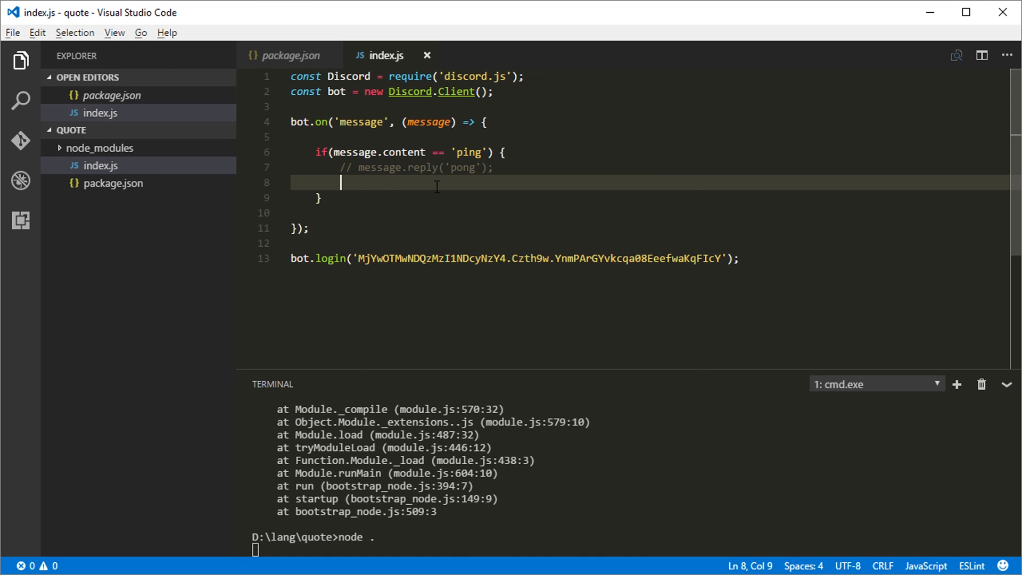
text(m)
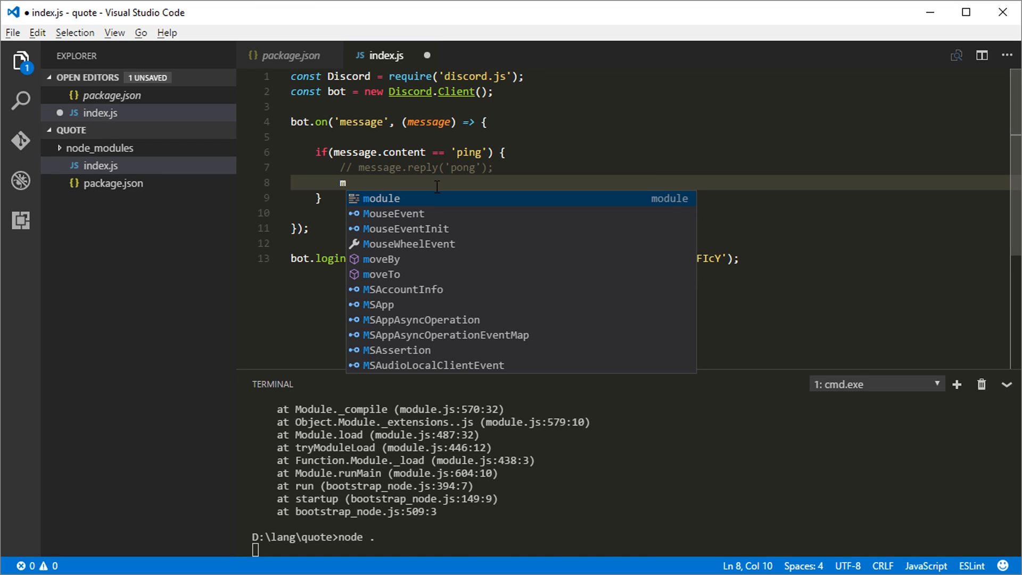
text(es)
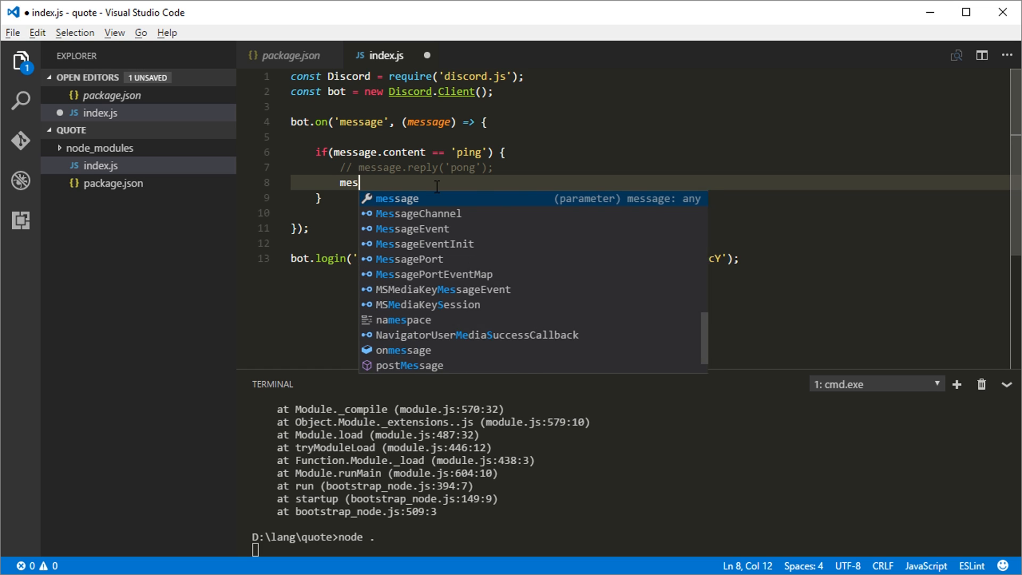
text(sage.channel)
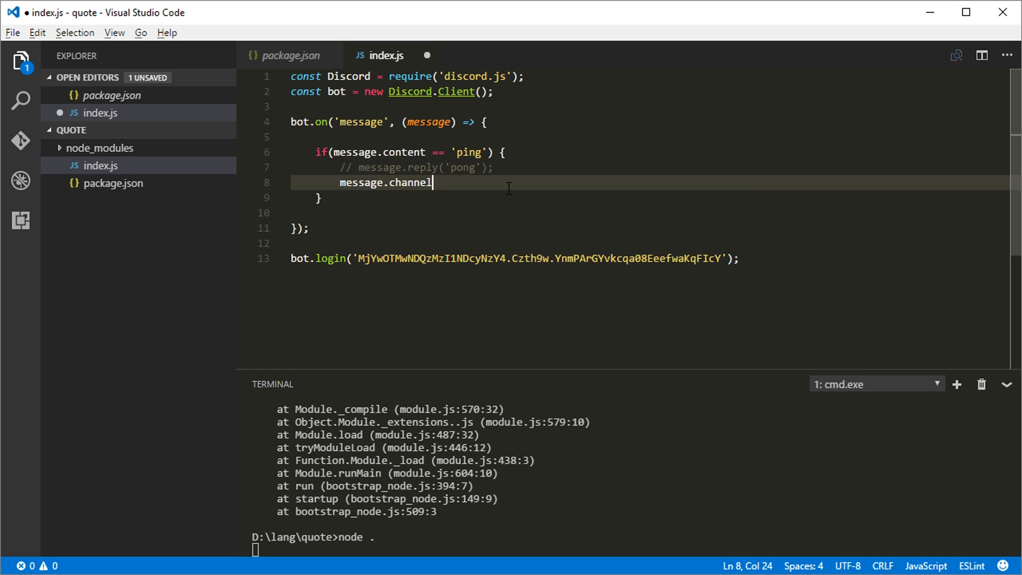
text(.send)
text(Message('pong');)
key(ctrl+s)
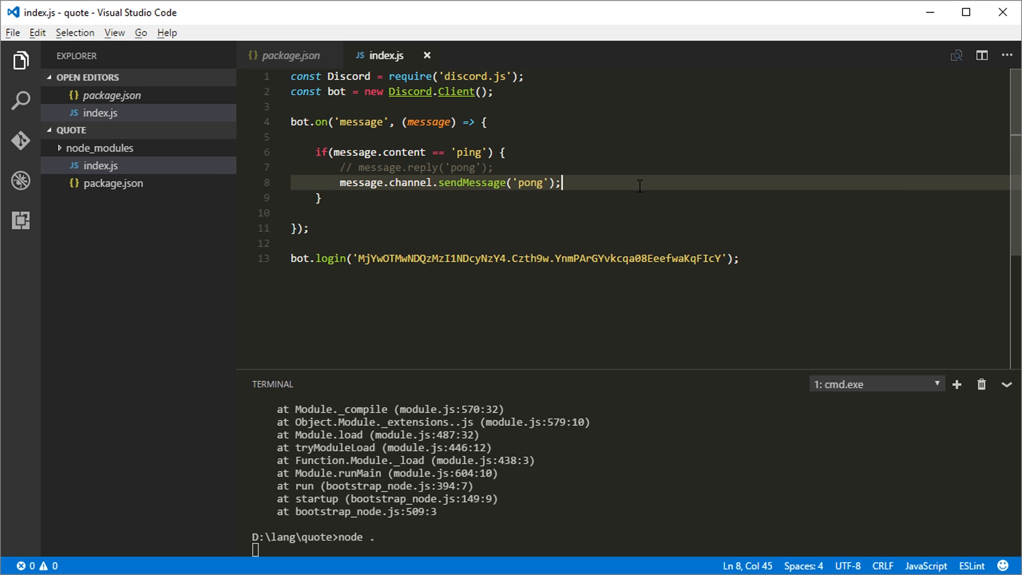
Restart the bot with node . and send 'ping' in #dev to get a plain 'pong' reply.
click(587, 529)
key(ctrl+c)
text(node .)
key(Return)
key(alt+Tab)
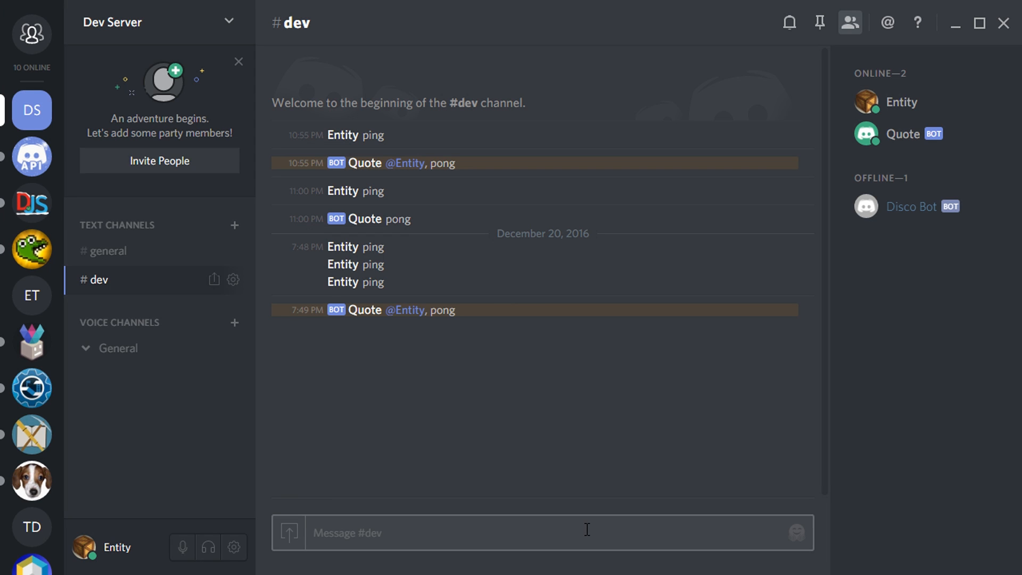
text(ping)
key(Return)
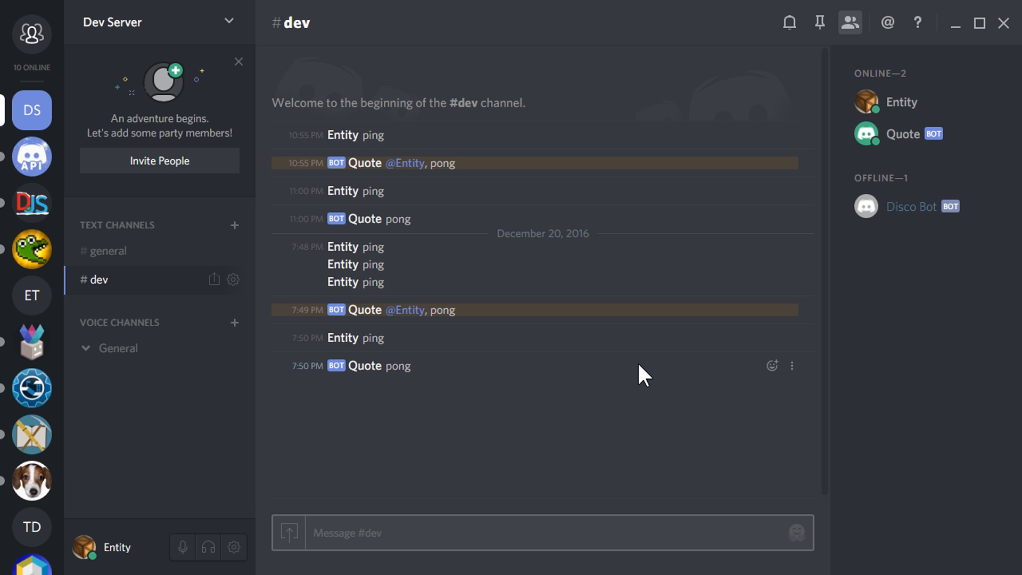
Switch from Discord back to the finished index.js in the editor.
key(alt+Tab)
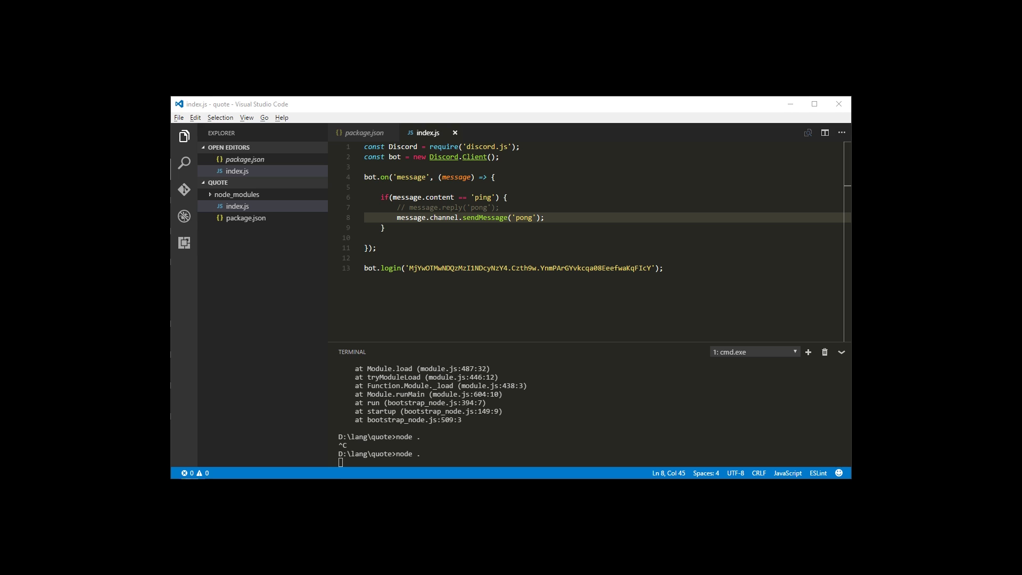
Drag the blank GitHub Gist browser window into view and close it.
drag(1014, 36, 460, 34)
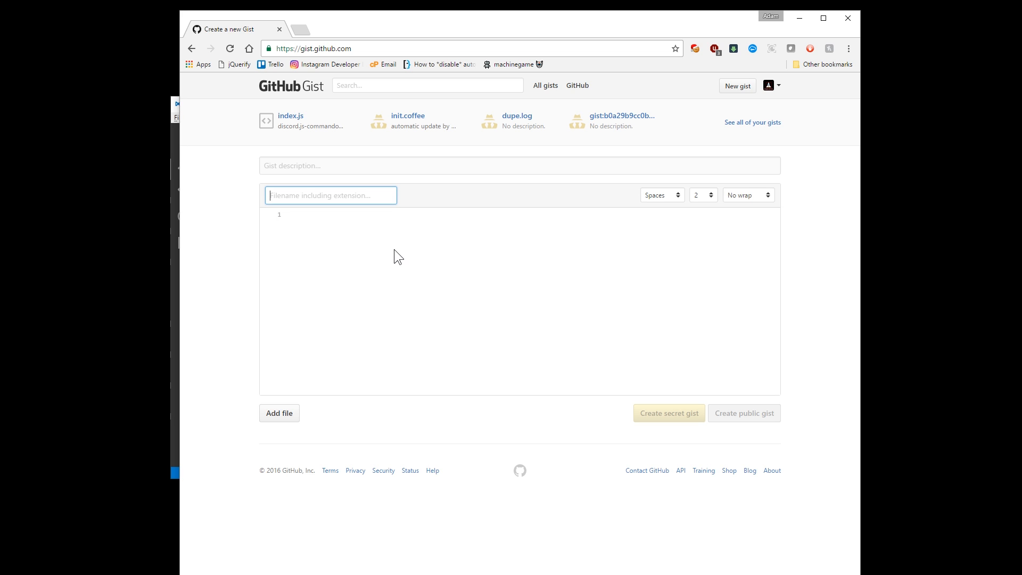
click(848, 19)
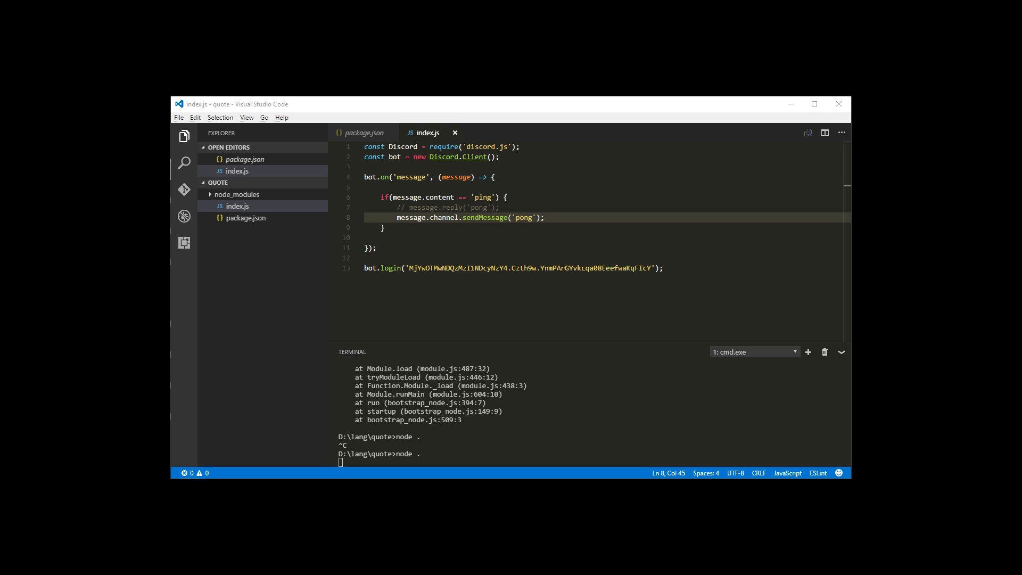